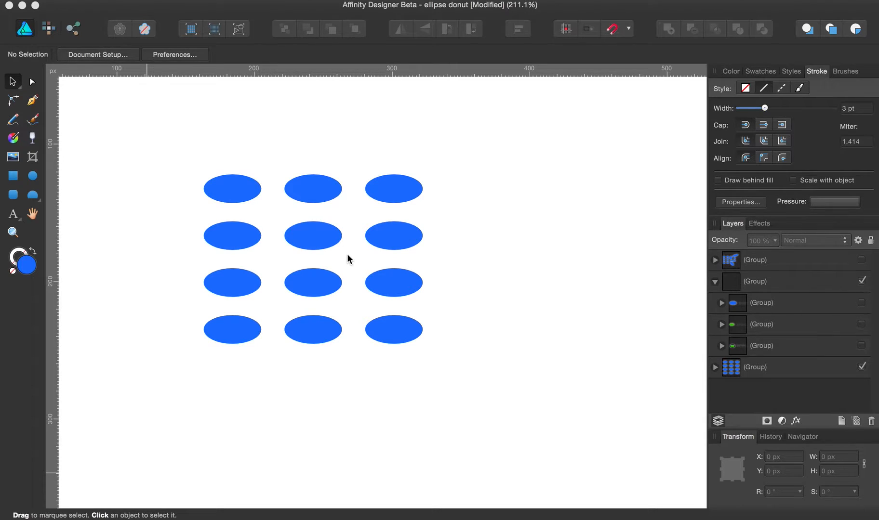
- Inspect the grid group's individual ellipses by expanding it and selecting all twelve, then collapse it and clear the selection
click(715, 367)
scroll(818, 296, down, 5)
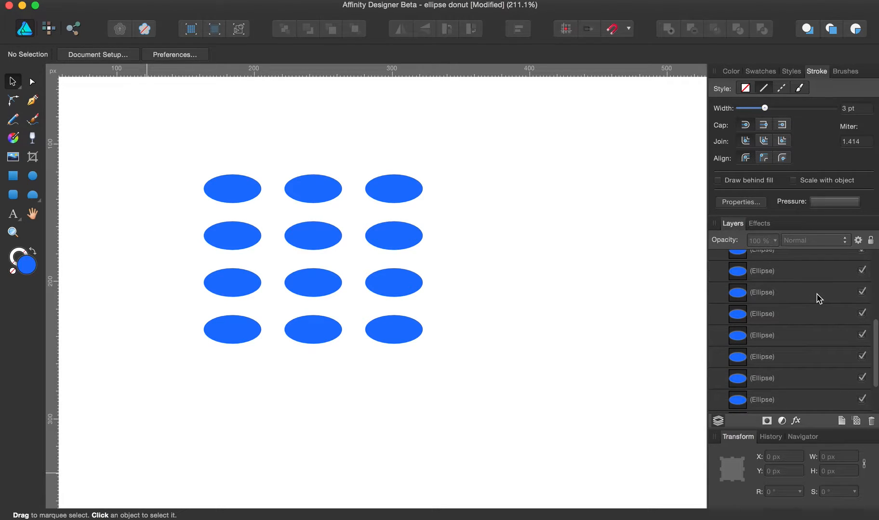
drag(163, 182, 483, 353)
mouse_move(424, 344)
mouse_down()
mouse_move(377, 300)
mouse_move(424, 347)
mouse_move(404, 337)
mouse_move(423, 344)
mouse_up()
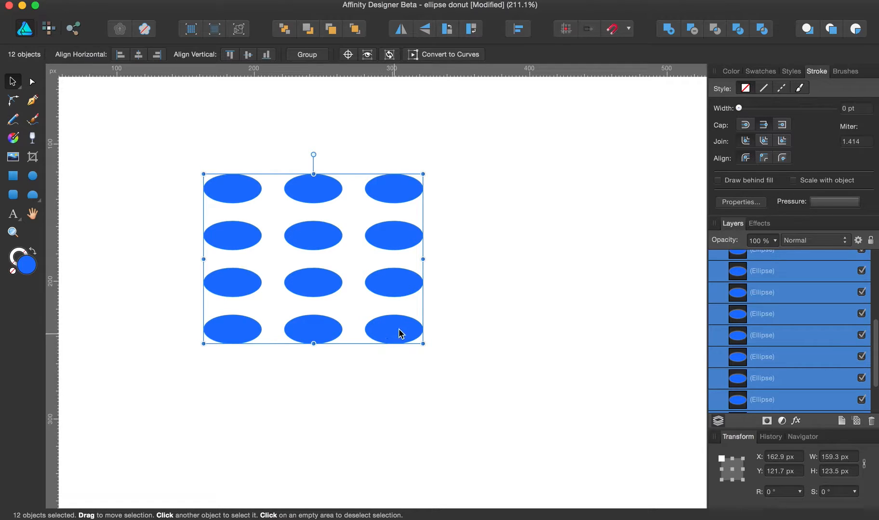
scroll(820, 348, up, 3)
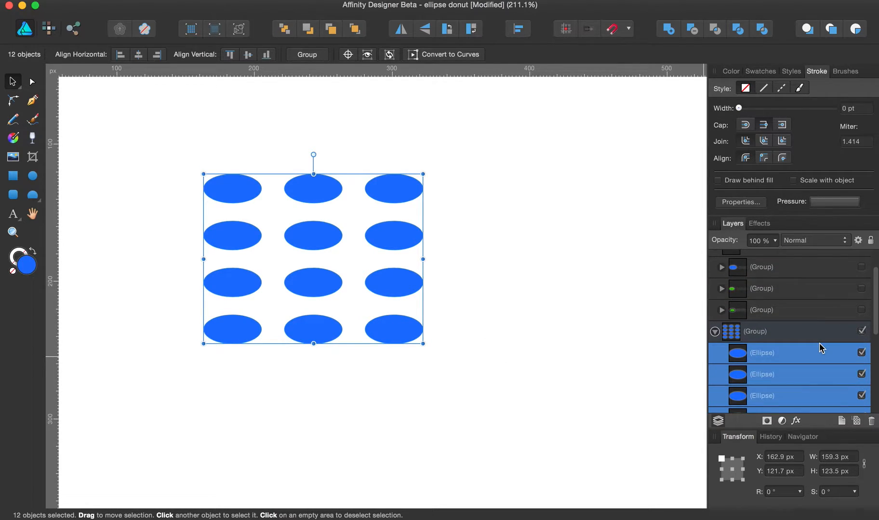
click(715, 332)
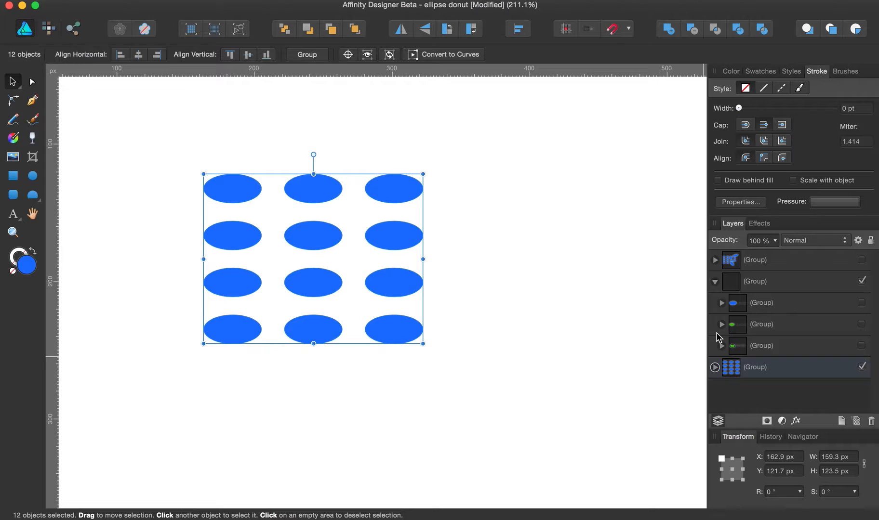
click(506, 307)
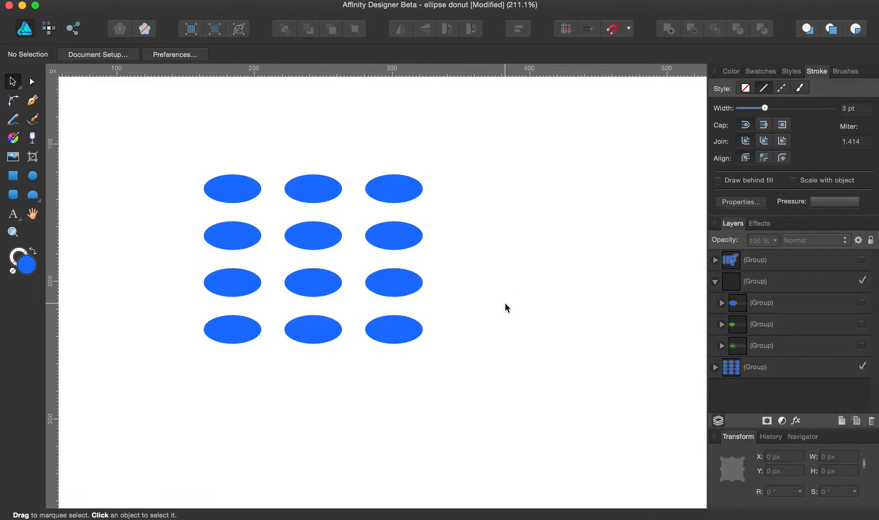
- Show the three hidden comparison groups: the 40px x 20px ellipse, the 85% ellipse and the expand-stroke example
click(862, 302)
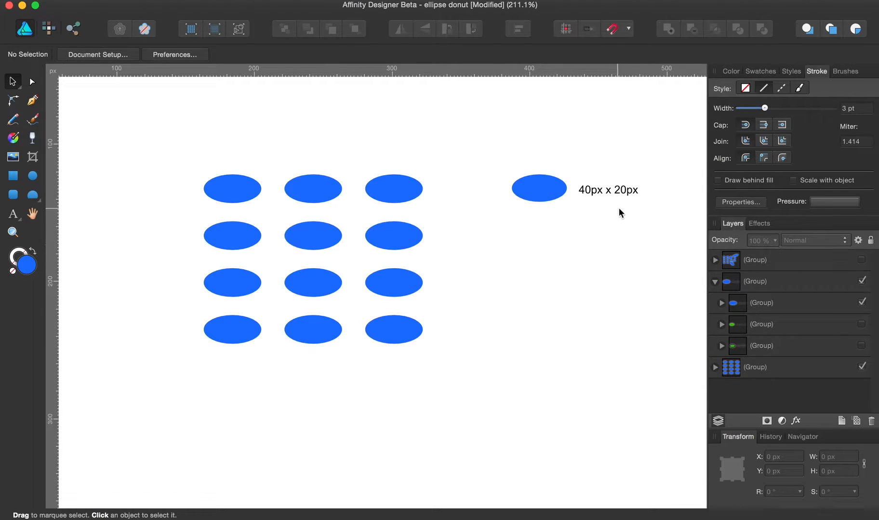
scroll(622, 212, up, 3)
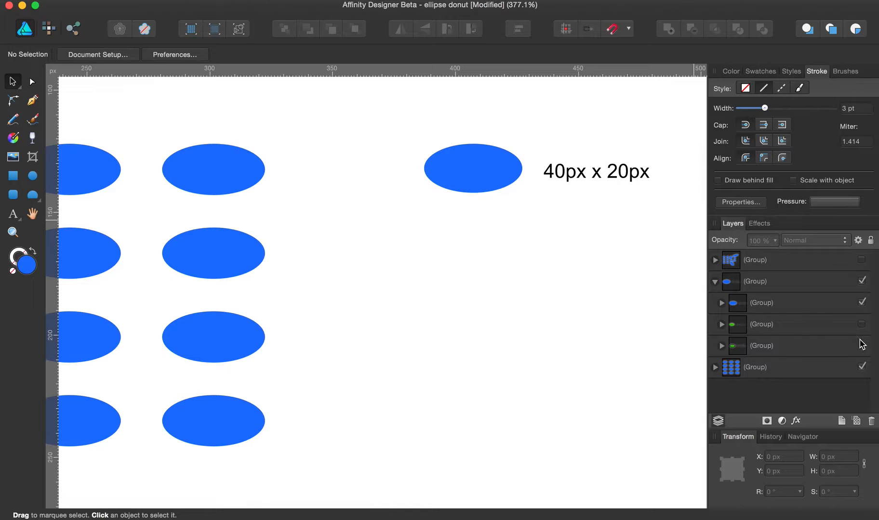
click(861, 324)
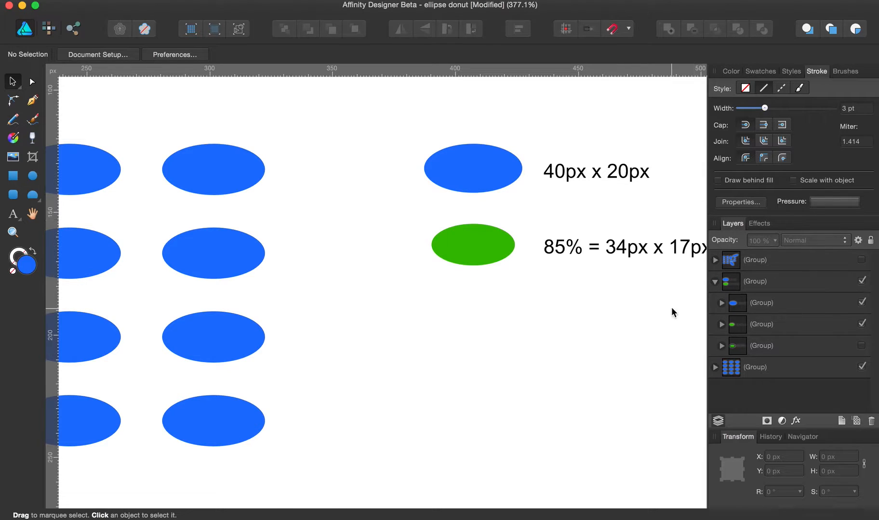
scroll(622, 313, right, 3)
scroll(622, 312, up, 1)
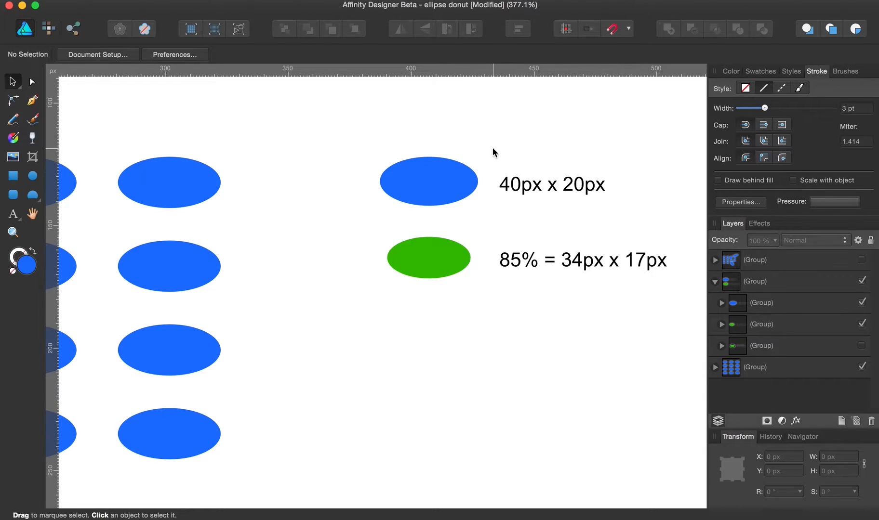
click(861, 347)
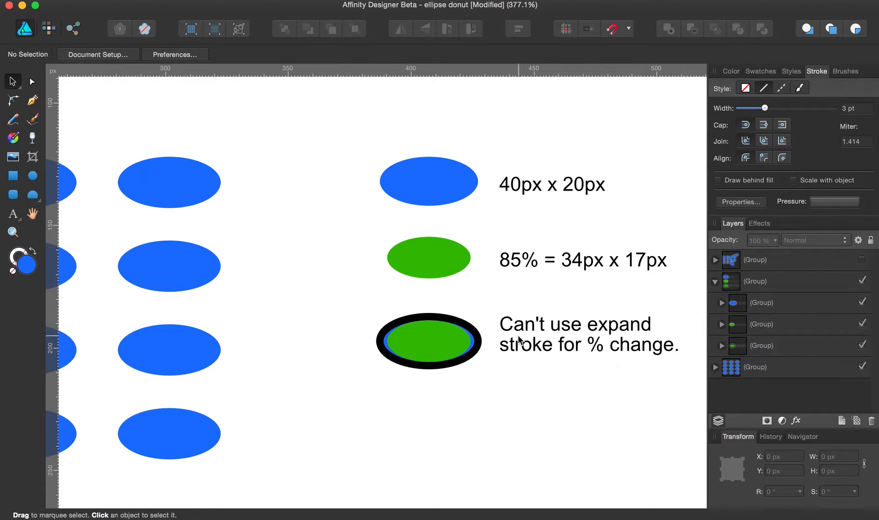
- Examine the blue ellipse in the expand-stroke example, checking its stroke width and the uneven gap around the green ellipse
scroll(519, 340, up, 5)
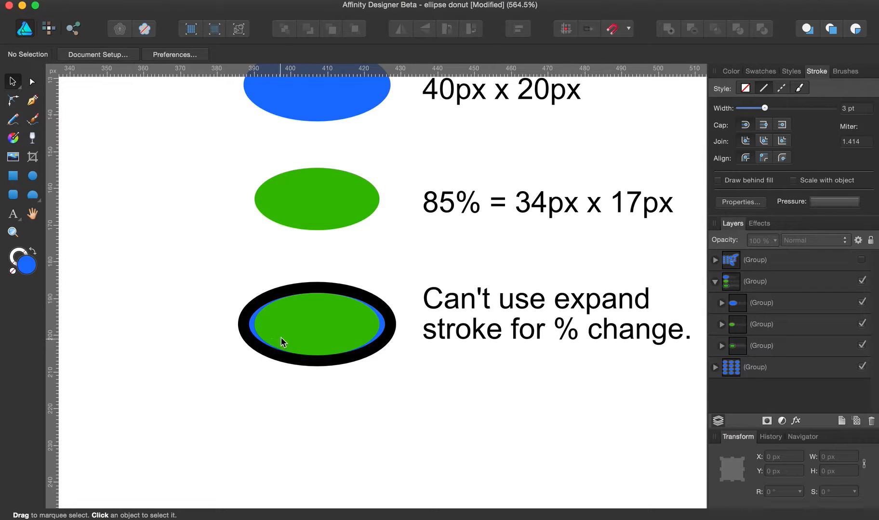
click(720, 346)
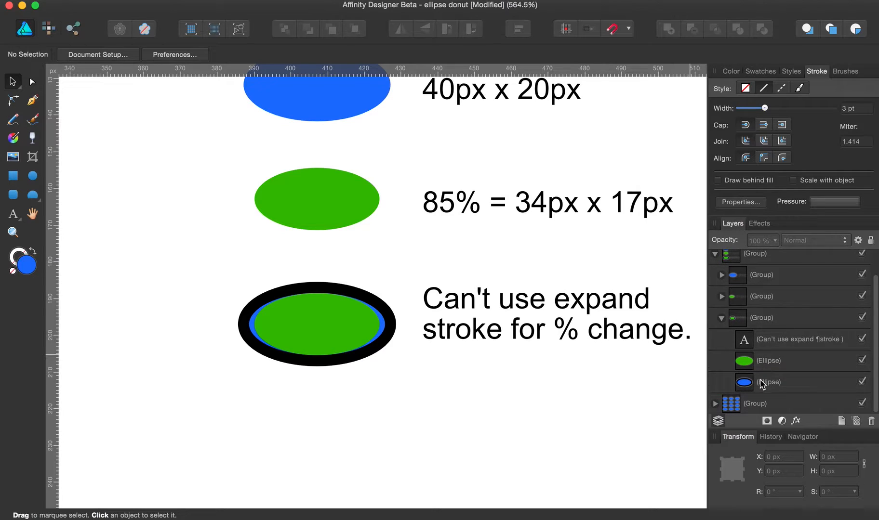
click(763, 383)
drag(764, 108, 766, 113)
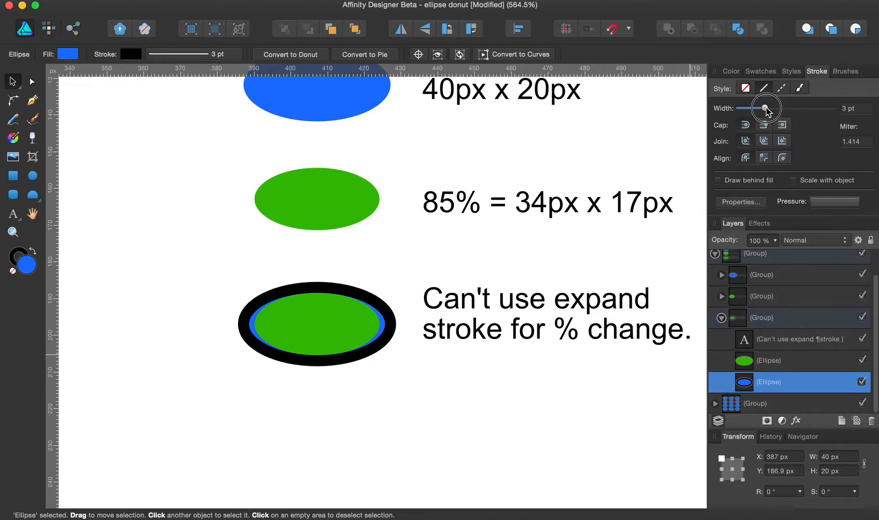
drag(767, 113, 766, 112)
drag(765, 112, 767, 112)
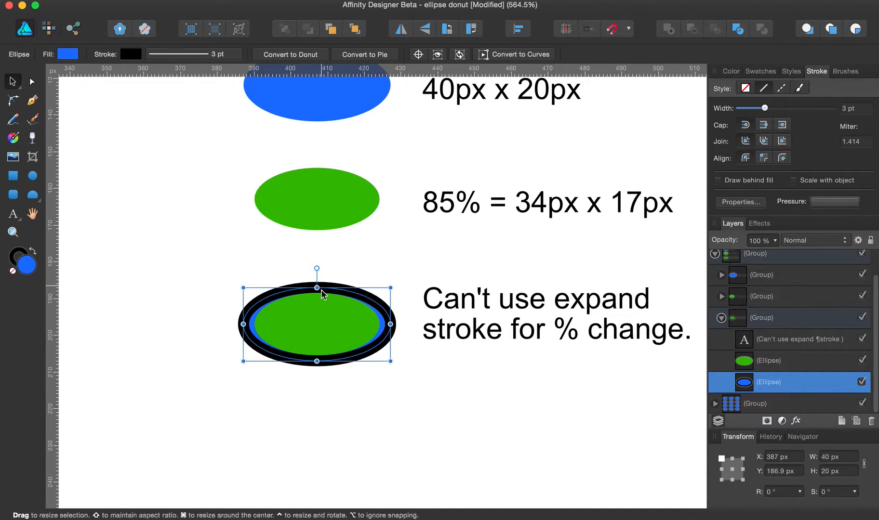
scroll(402, 379, down, 5)
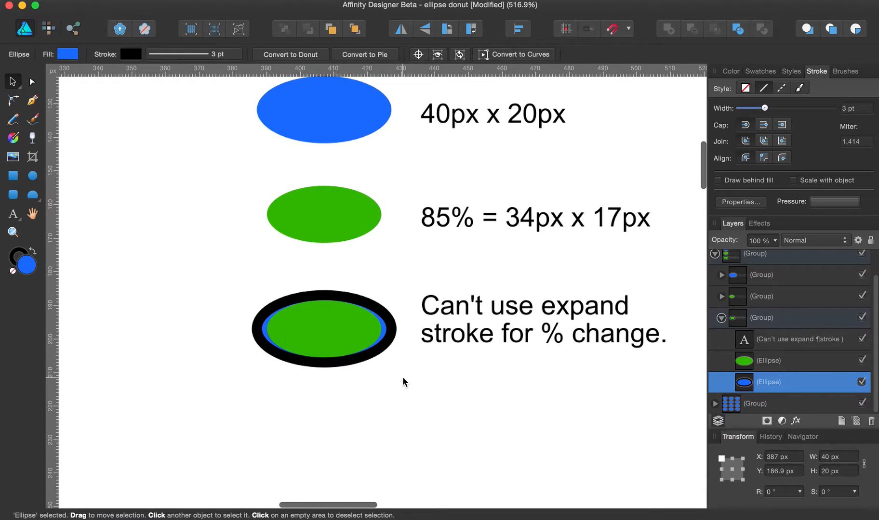
scroll(330, 391, down, 5)
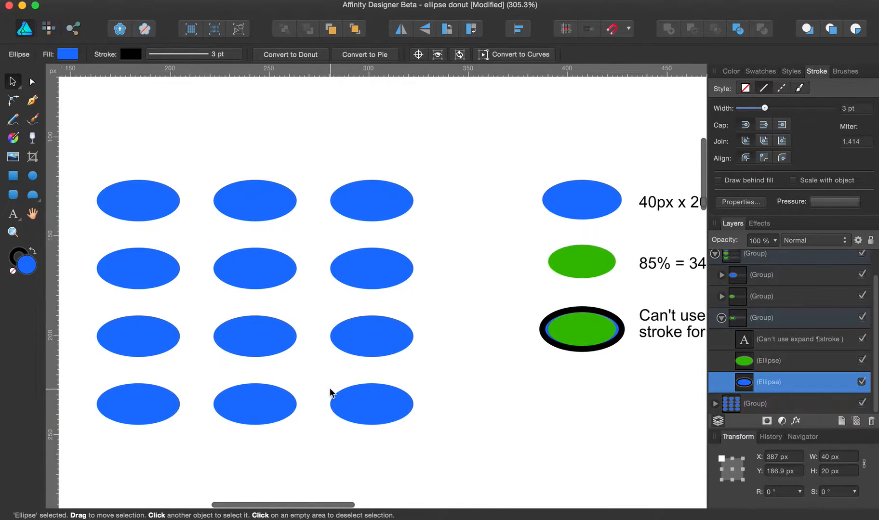
scroll(386, 411, up, 2)
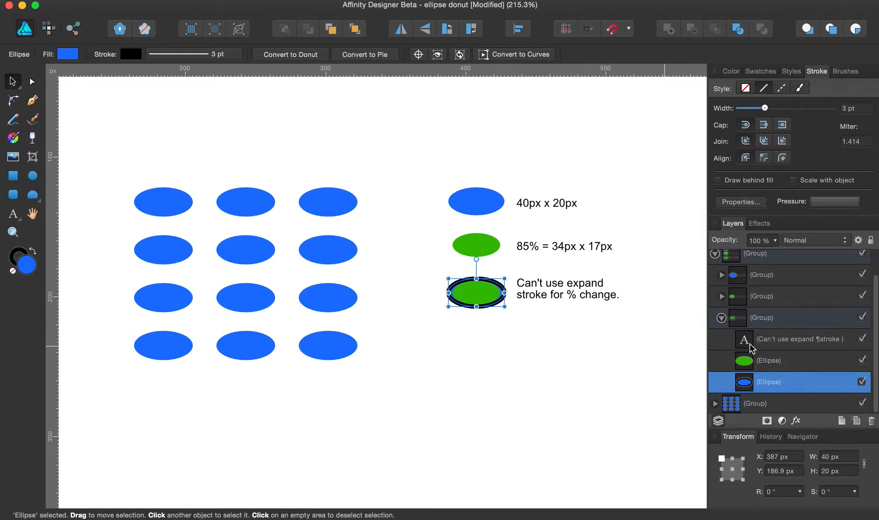
- Hide the expand-stroke example with its text and green ellipse, hide the parent comparison group, and clear the selection
click(862, 319)
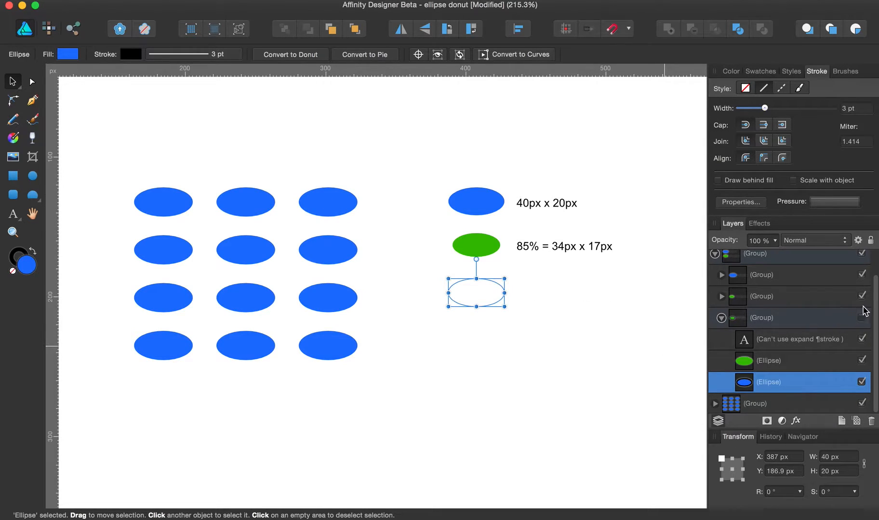
click(861, 341)
click(862, 361)
scroll(863, 360, up, 2)
click(862, 281)
click(501, 362)
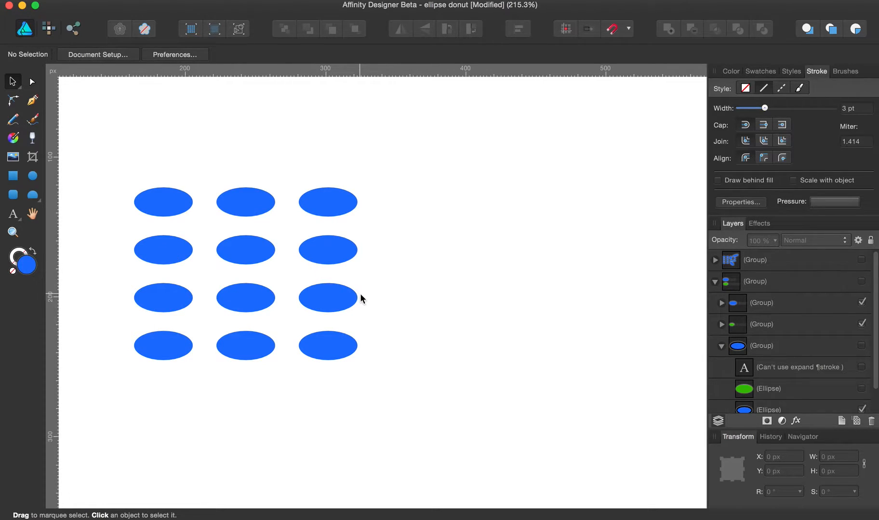
- Collapse the expand-stroke example, hide the grid group of ellipses, and show the group of mixed ellipse shapes
scroll(362, 297, left, 2)
scroll(362, 297, up, 1)
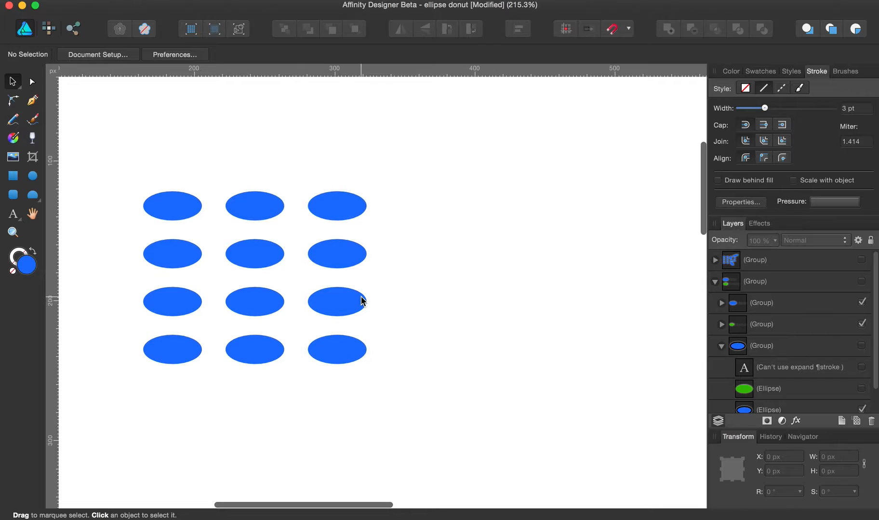
scroll(780, 322, down, 1)
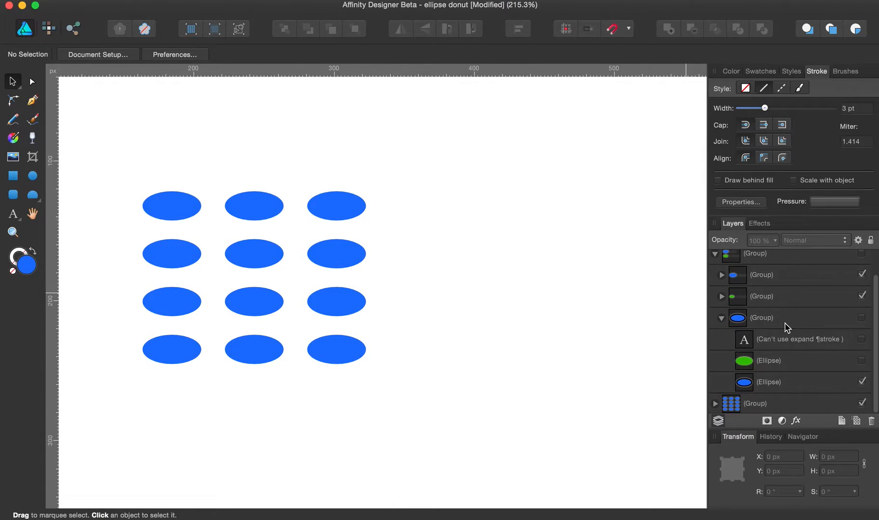
click(721, 321)
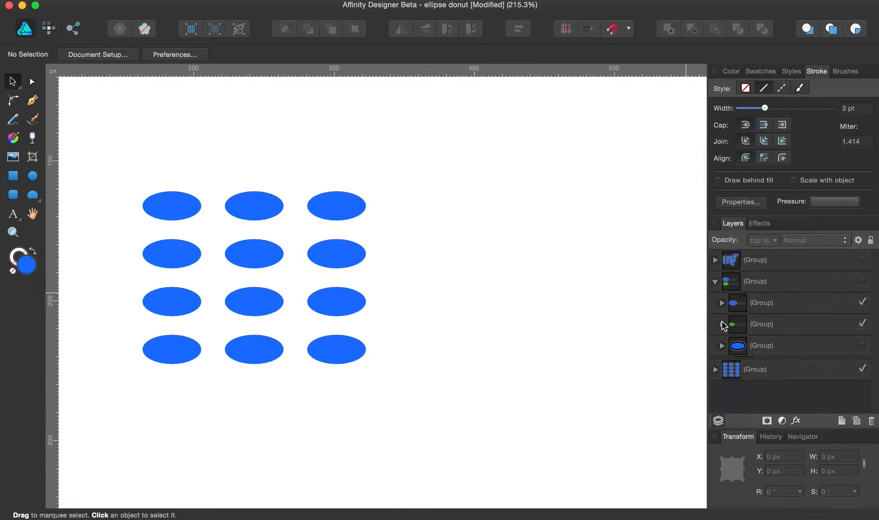
click(863, 369)
click(862, 260)
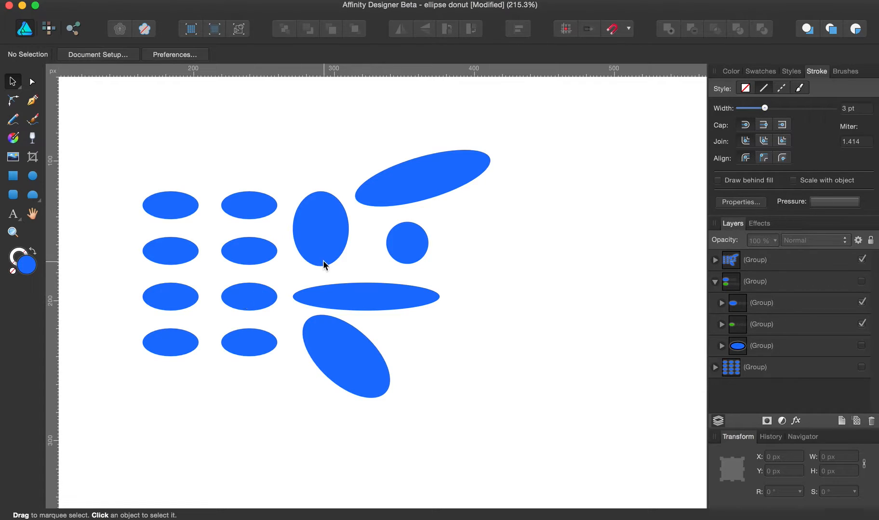
- Inspect the large slanted ellipse inside the mixed-shape group, including its transform frame, and clear the selection
click(423, 175)
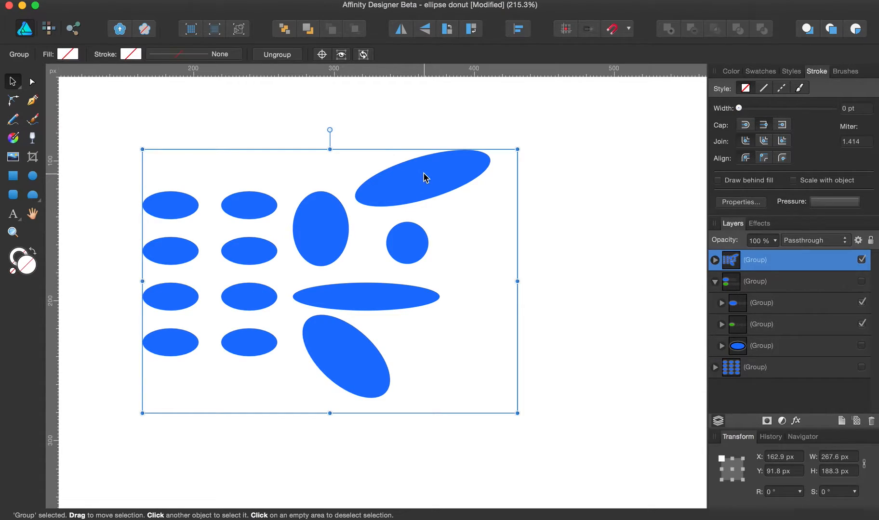
double_click(424, 177)
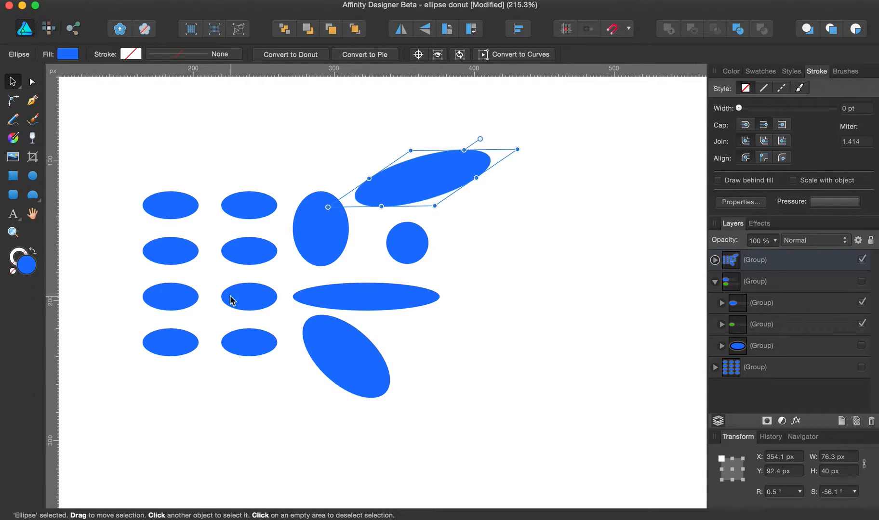
click(457, 413)
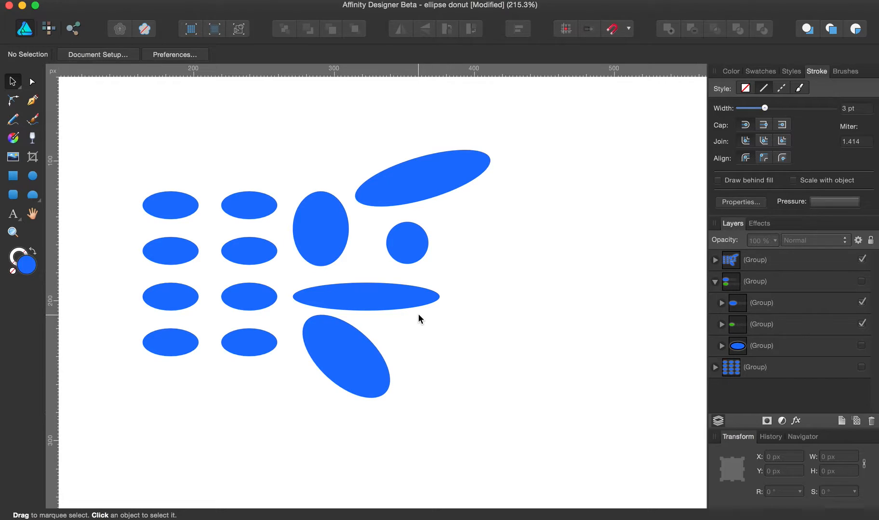
- Duplicate the mixed-shape ellipse group twice and hide the original group
click(728, 260)
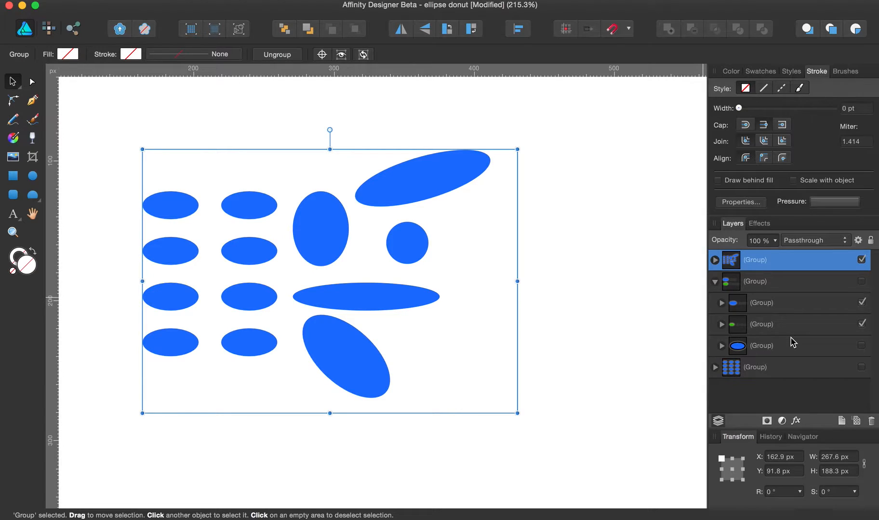
key(super+j)
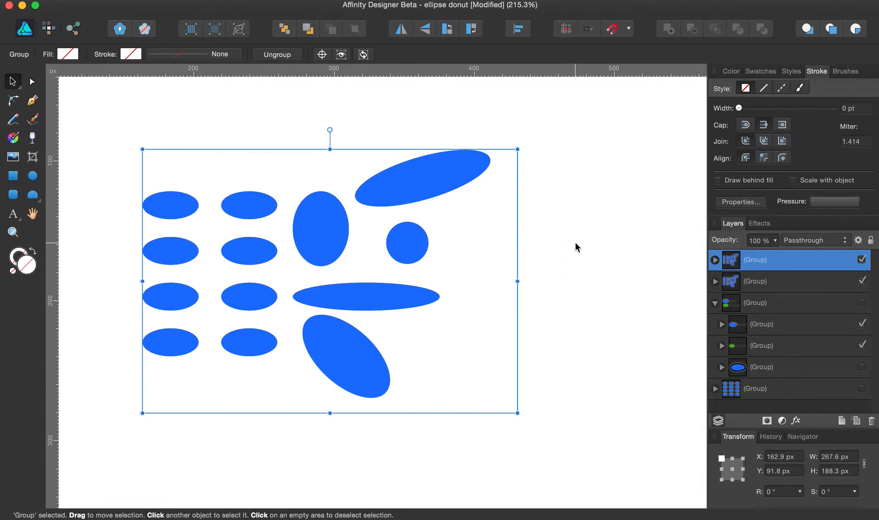
click(861, 280)
key(super+j)
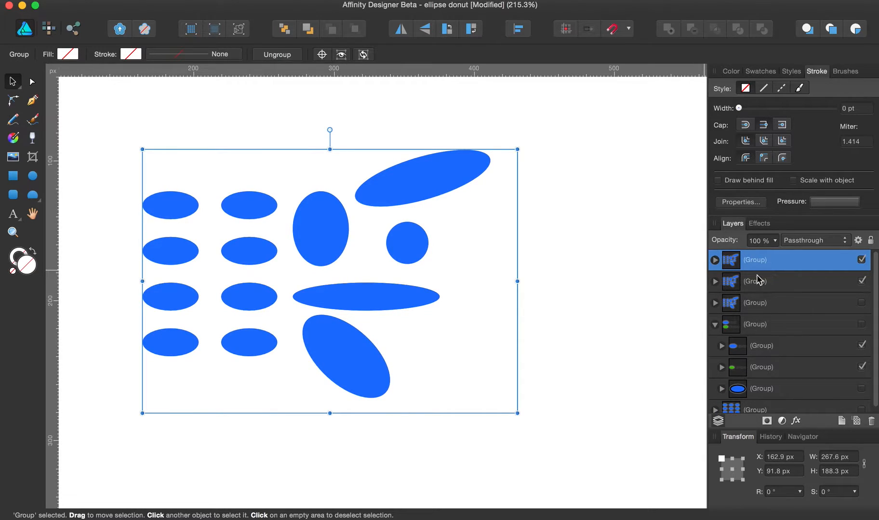
- Merge all the ellipses in the lower visible group copy into one curves object with Add, and hide that group
click(715, 282)
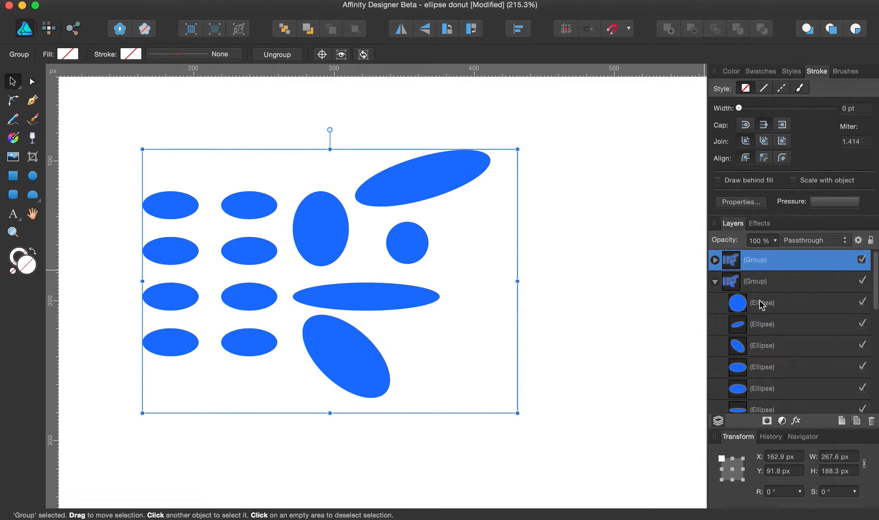
click(761, 302)
scroll(762, 303, down, 5)
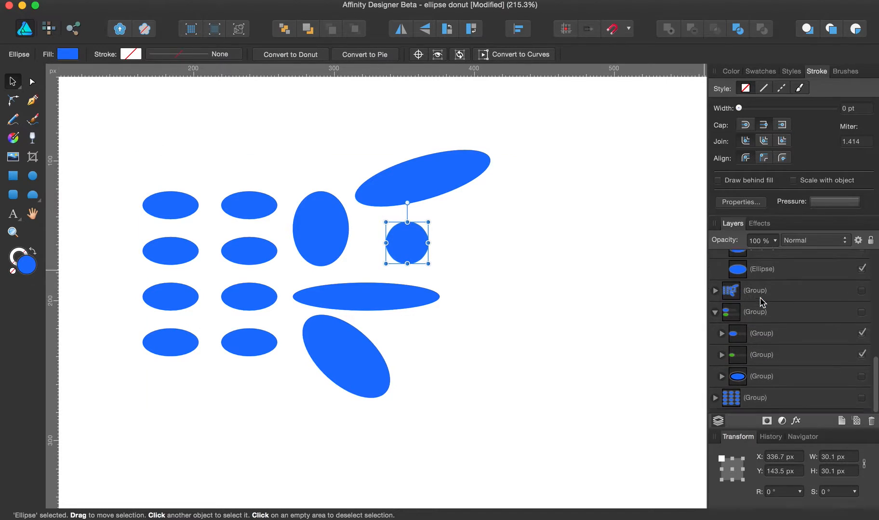
shift+click(771, 275)
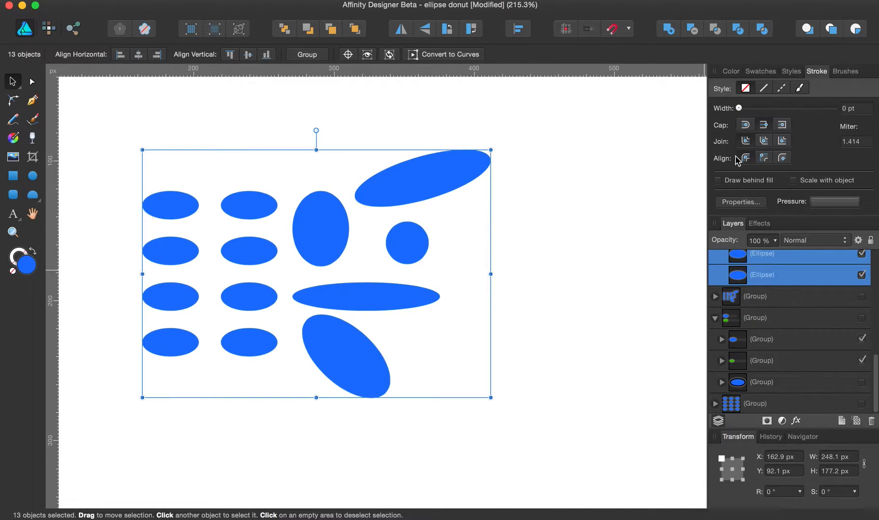
click(669, 30)
scroll(784, 367, up, 2)
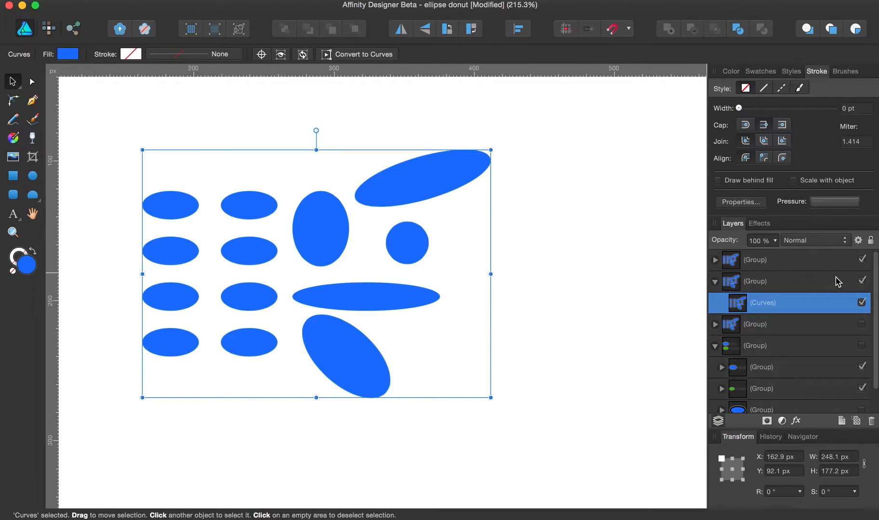
click(862, 281)
- Recolour the topmost ellipse group's fill to bright green with a hue of 123
click(770, 260)
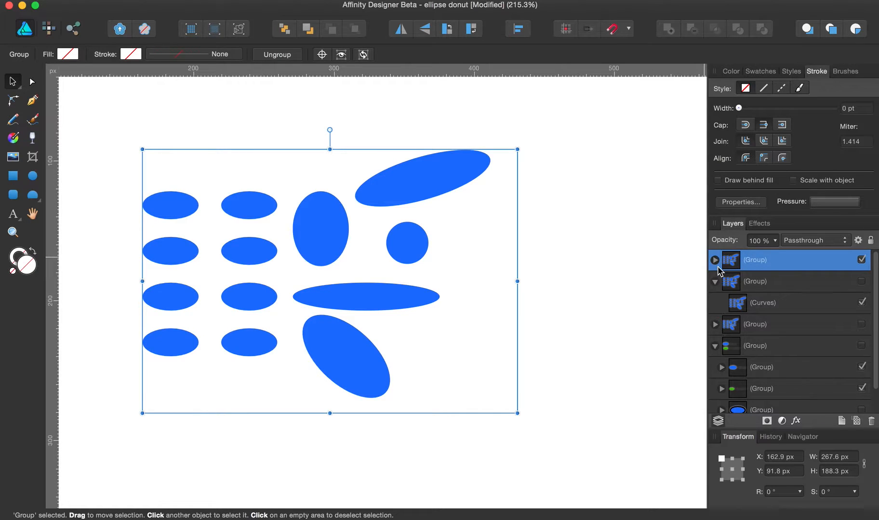
click(731, 71)
click(766, 120)
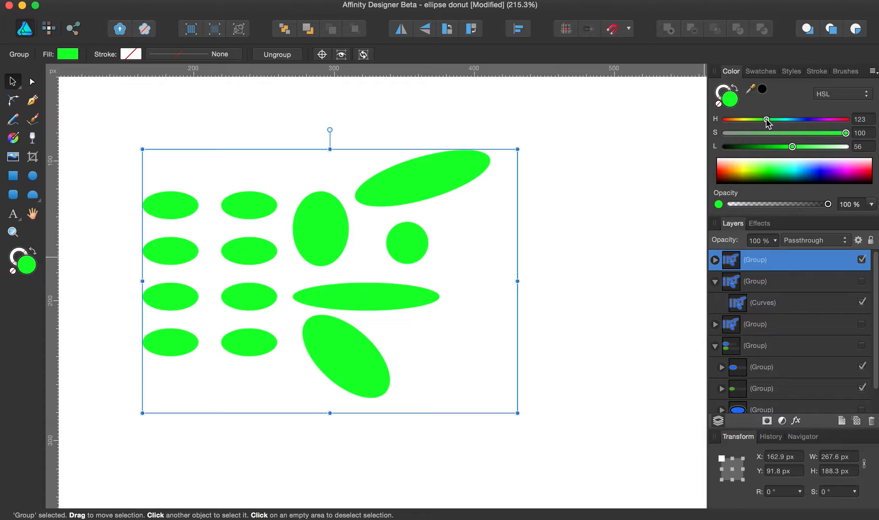
- Darken the green group's fill to a lightness of 39 and convert all of its ellipses to donuts
drag(792, 147, 772, 148)
click(715, 260)
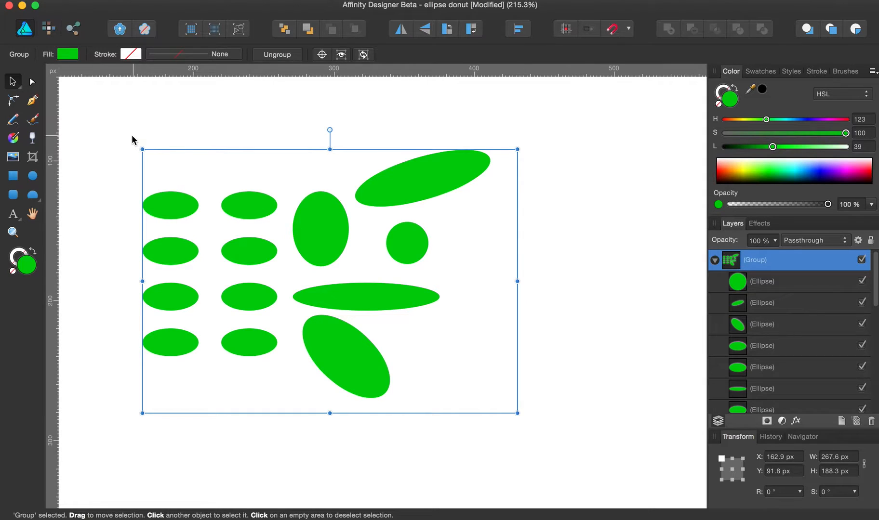
drag(133, 136, 511, 412)
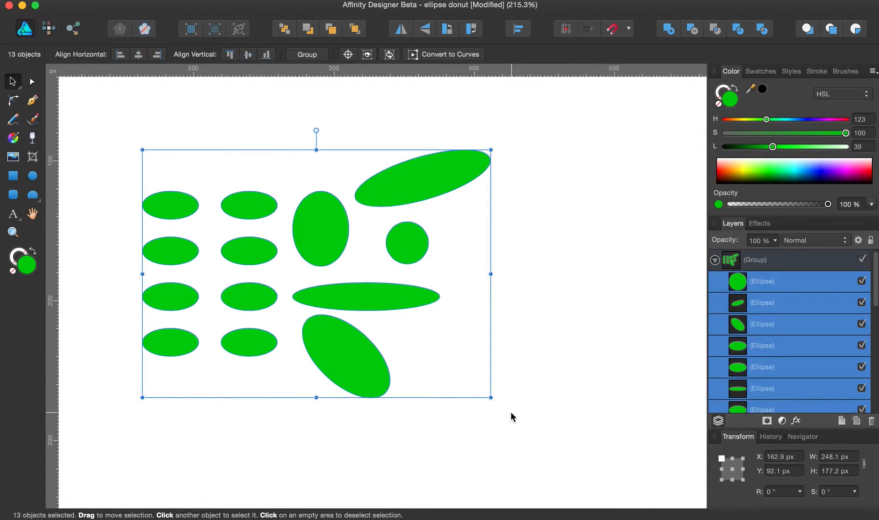
click(32, 176)
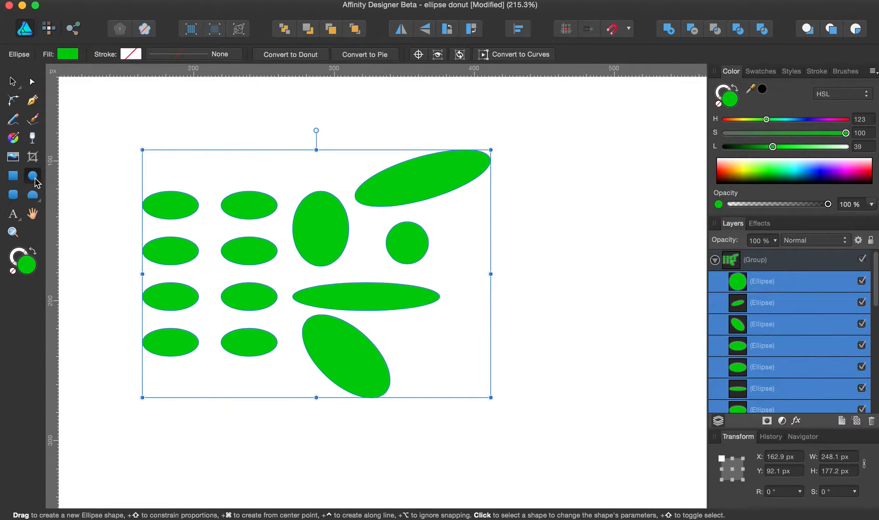
click(297, 57)
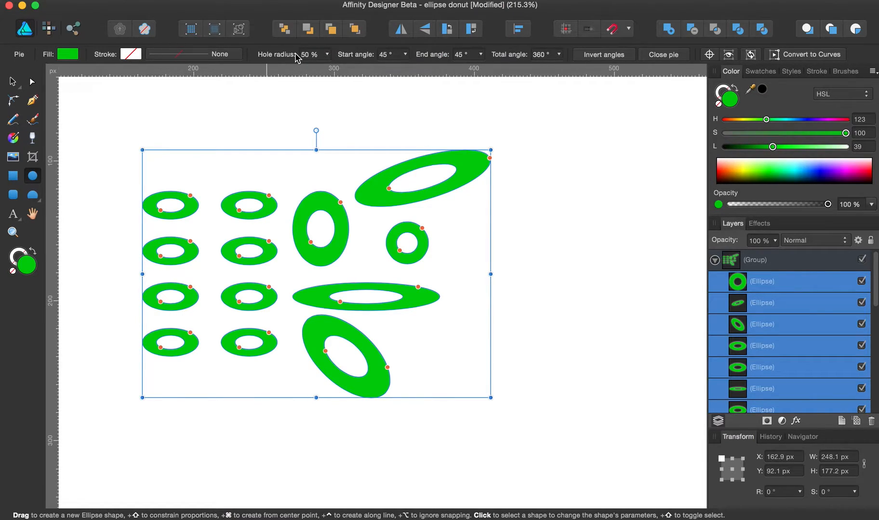
- Try a 56 % hole radius on all the donuts and resize the holes of the upright and upper slanted ones individually
click(328, 56)
mouse_move(327, 71)
mouse_down()
mouse_move(302, 75)
mouse_move(354, 71)
mouse_move(309, 72)
mouse_move(349, 78)
mouse_move(332, 78)
mouse_up()
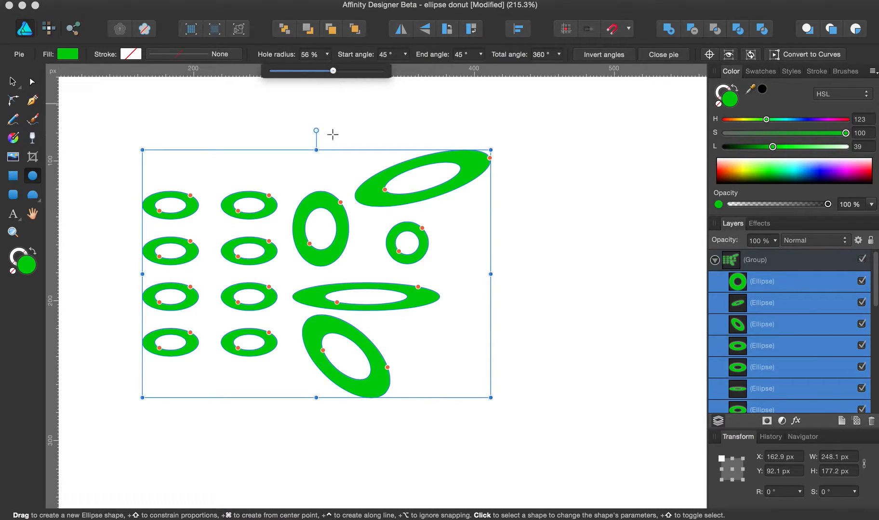
drag(310, 244, 317, 237)
drag(385, 190, 401, 189)
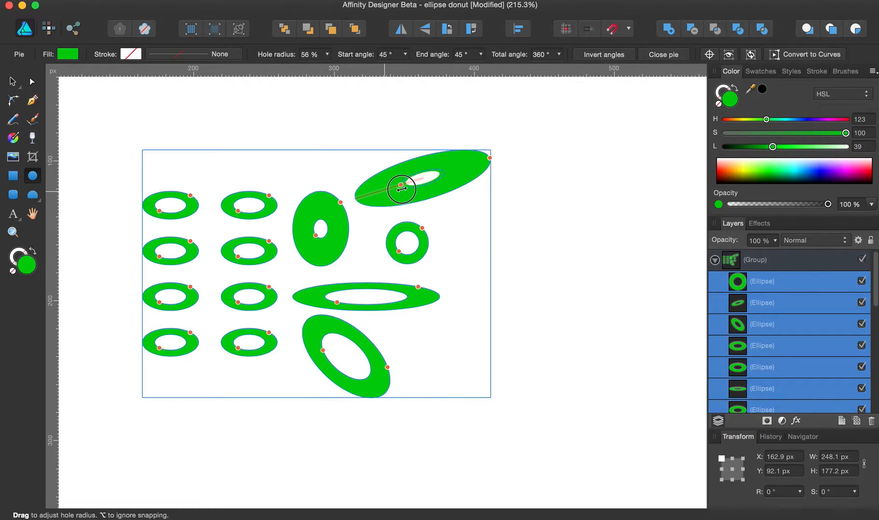
drag(381, 196, 389, 188)
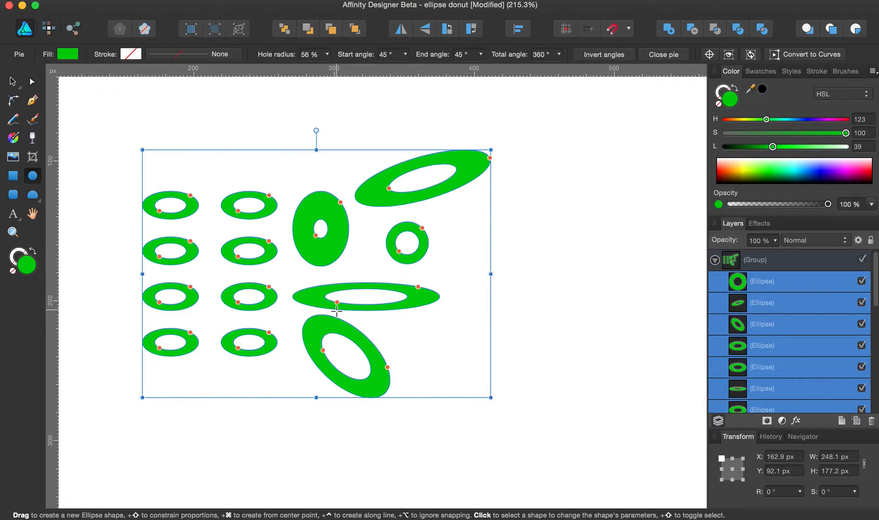
- Set the hole radius of all the selected green donuts to 85 %
click(328, 55)
mouse_move(328, 77)
mouse_down()
mouse_move(308, 75)
mouse_move(351, 79)
mouse_move(343, 77)
mouse_up()
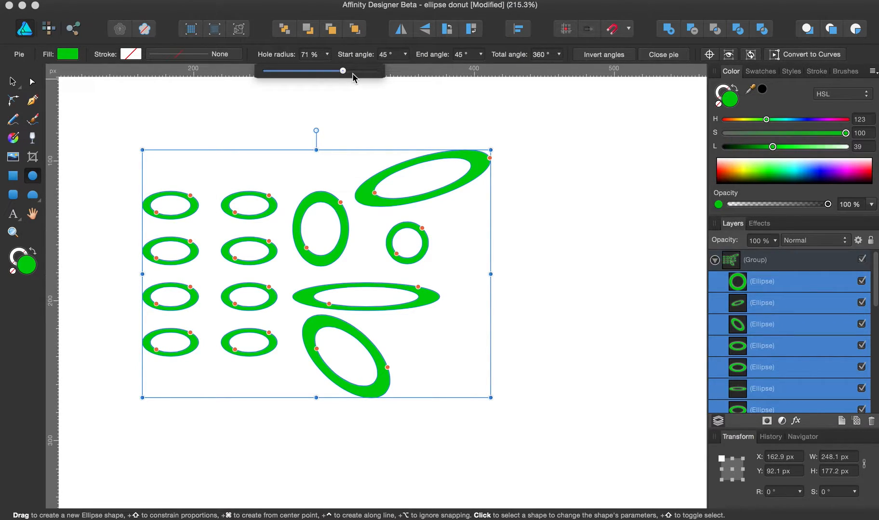
drag(344, 73, 359, 75)
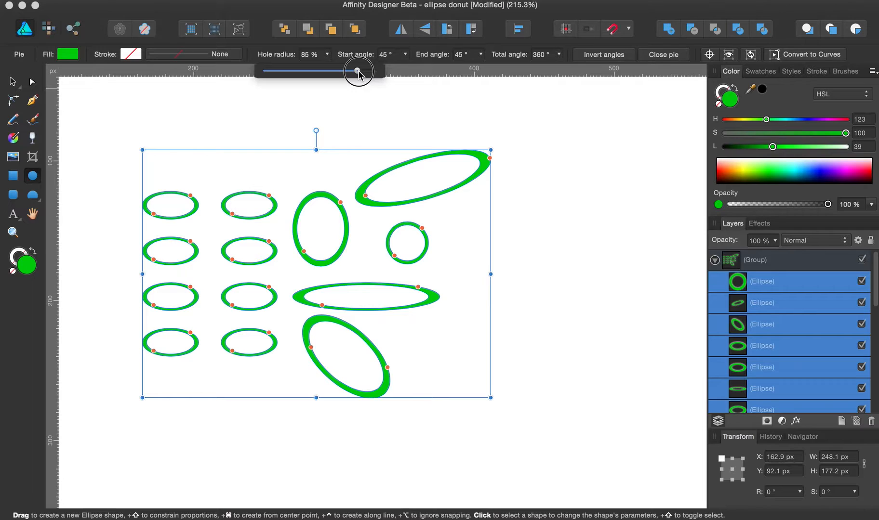
drag(359, 75, 358, 75)
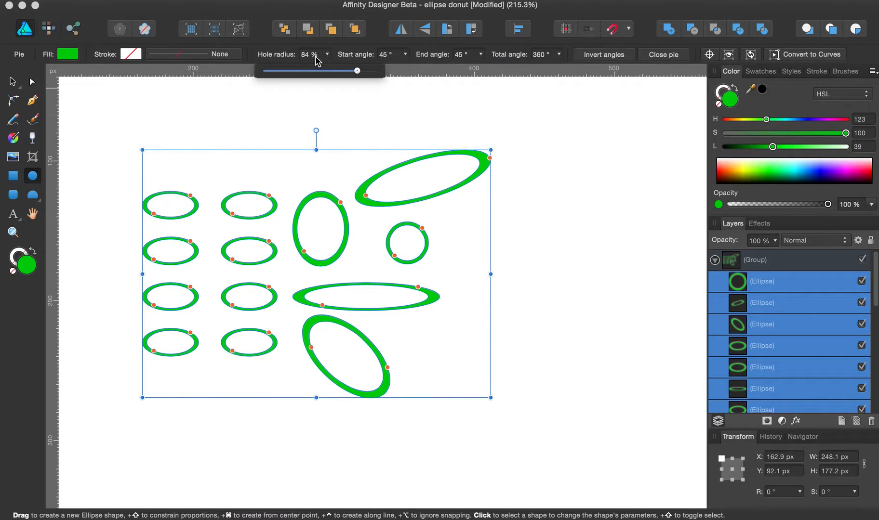
click(314, 55)
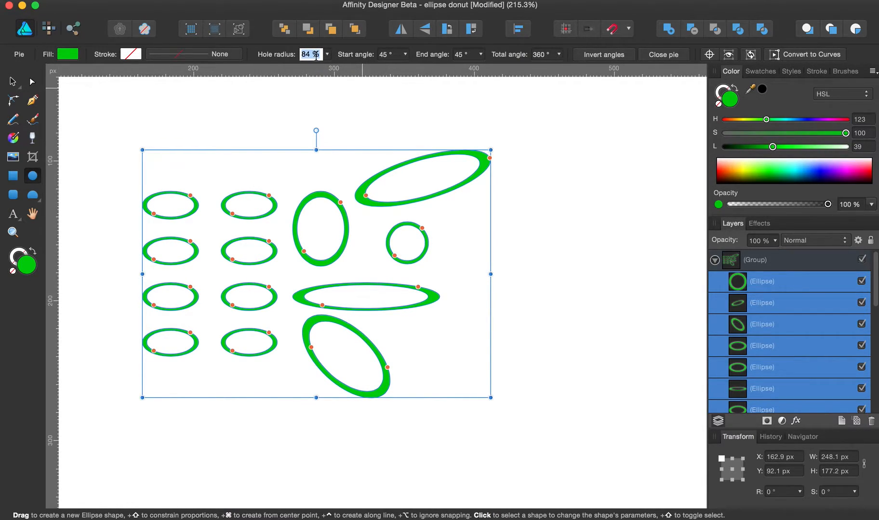
text(85)
key(Tab)
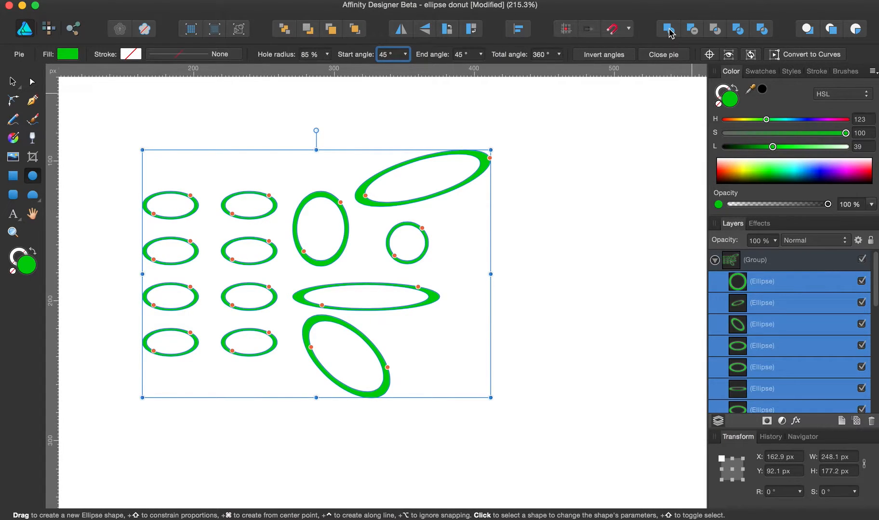
- Merge the green donuts into one curves object with Add and place the hidden blue curves object beneath it in the same group
click(669, 30)
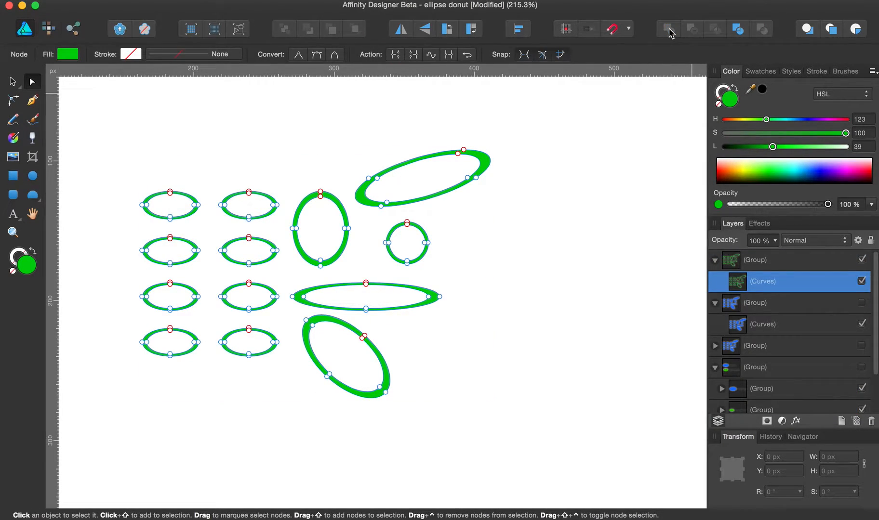
click(745, 330)
drag(744, 329, 746, 295)
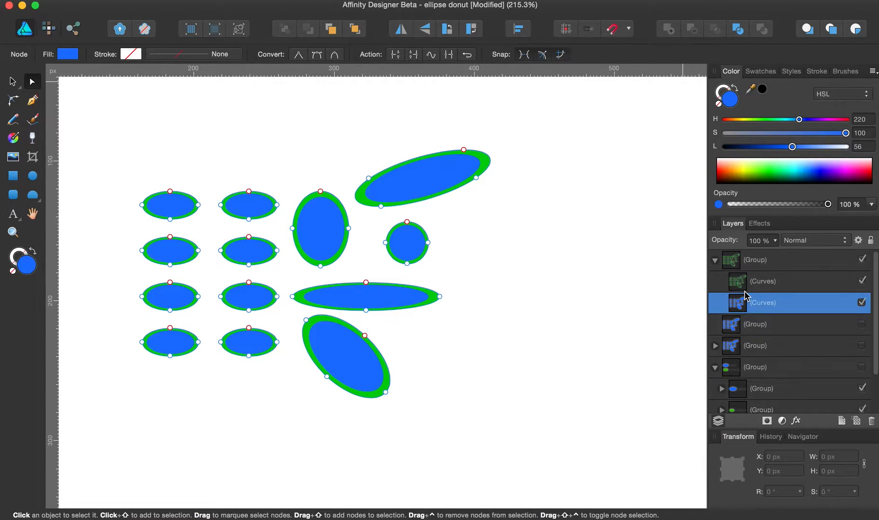
- Subtract the green donut curves from the blue curves object and clear the selection
shift+click(742, 284)
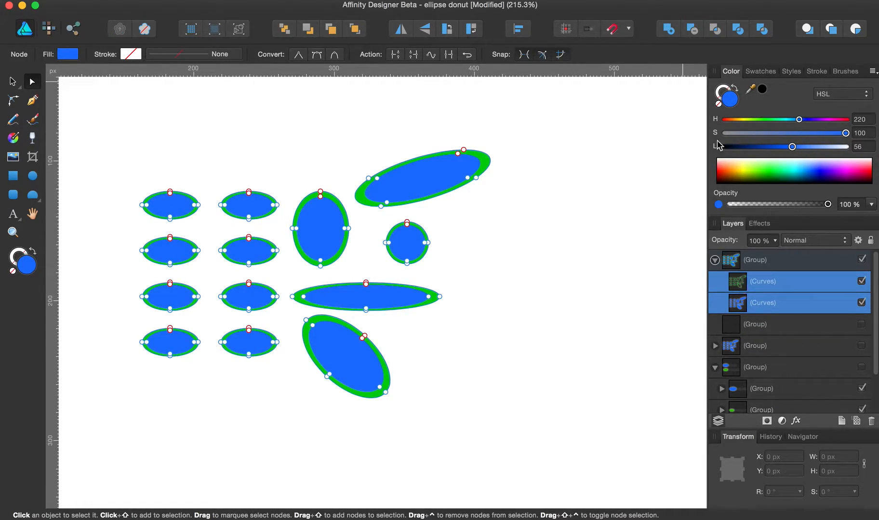
click(693, 29)
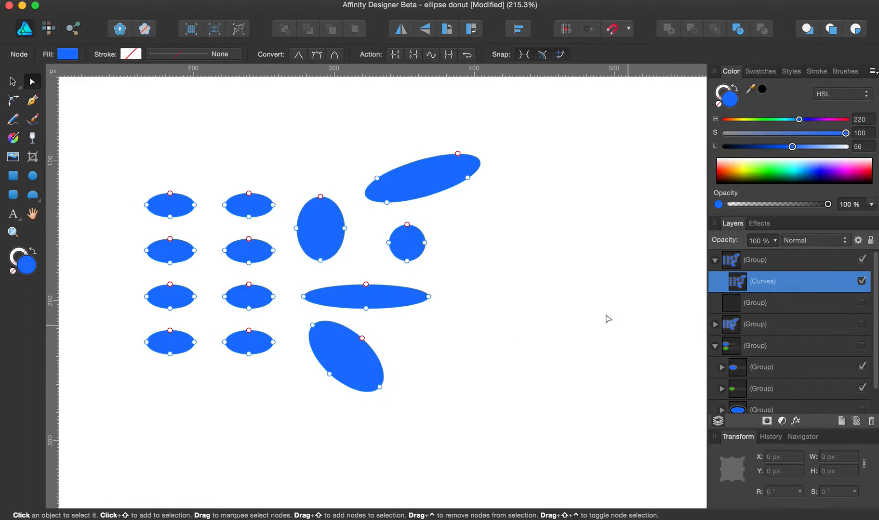
click(13, 82)
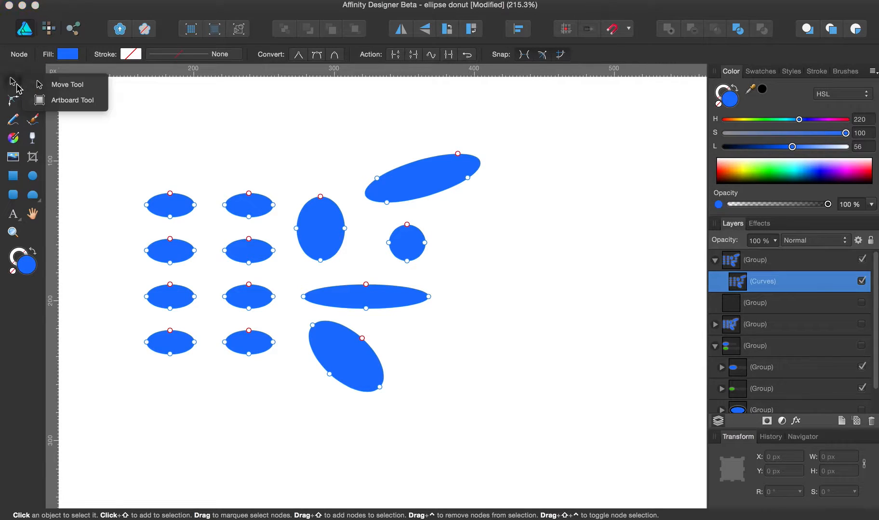
click(188, 122)
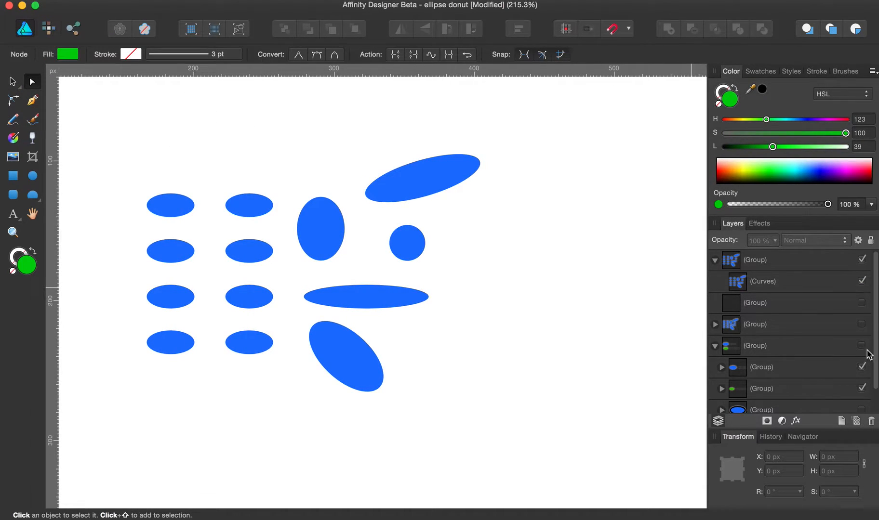
- Show the group with the size-labelled reference ellipses and split the blue curves object into separate curves with Divide
scroll(827, 308, down, 2)
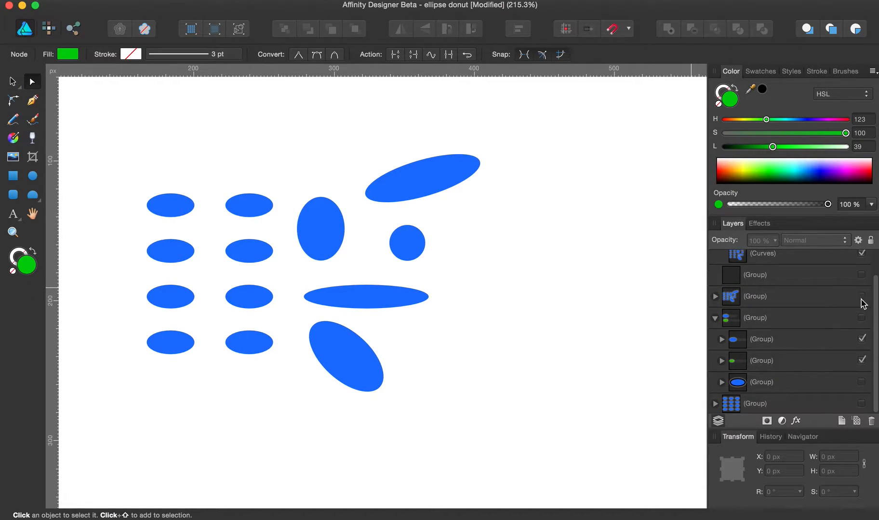
click(859, 319)
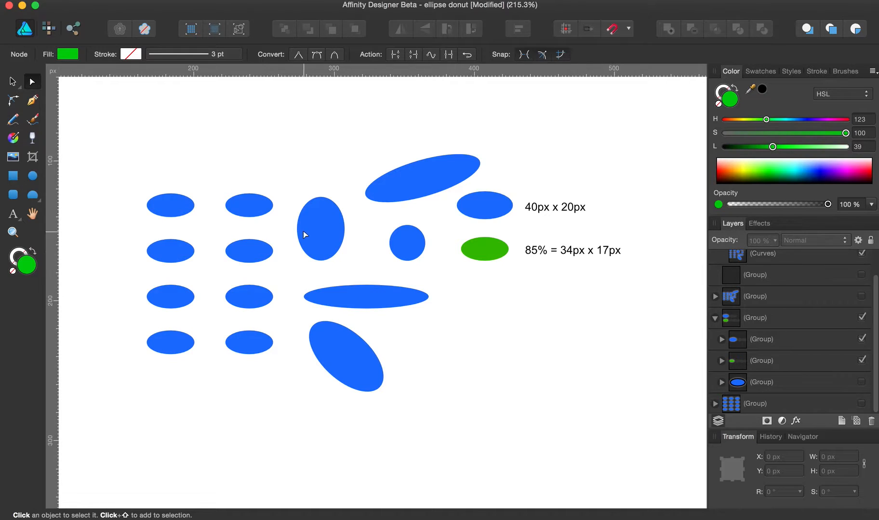
click(254, 207)
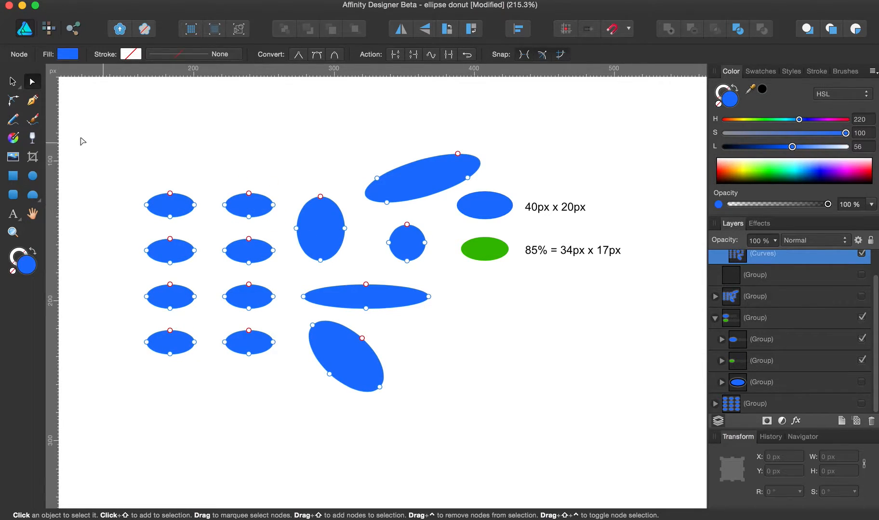
click(19, 86)
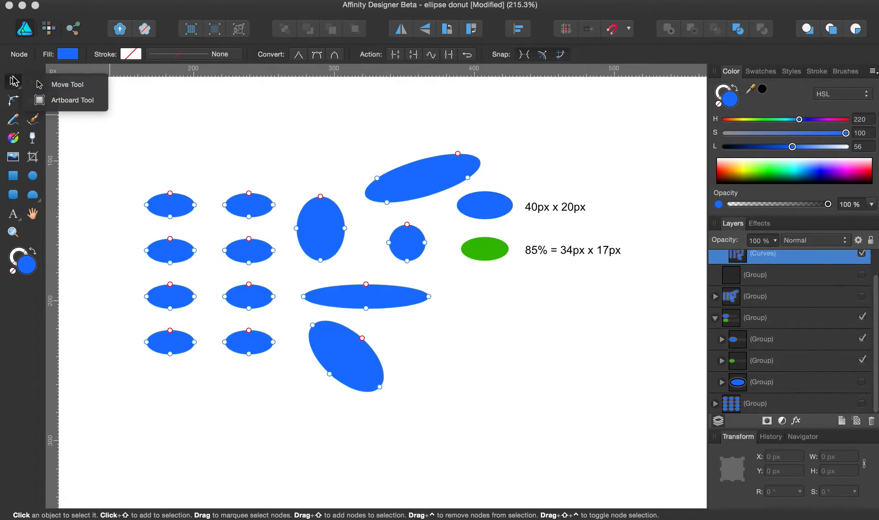
click(10, 82)
click(212, 126)
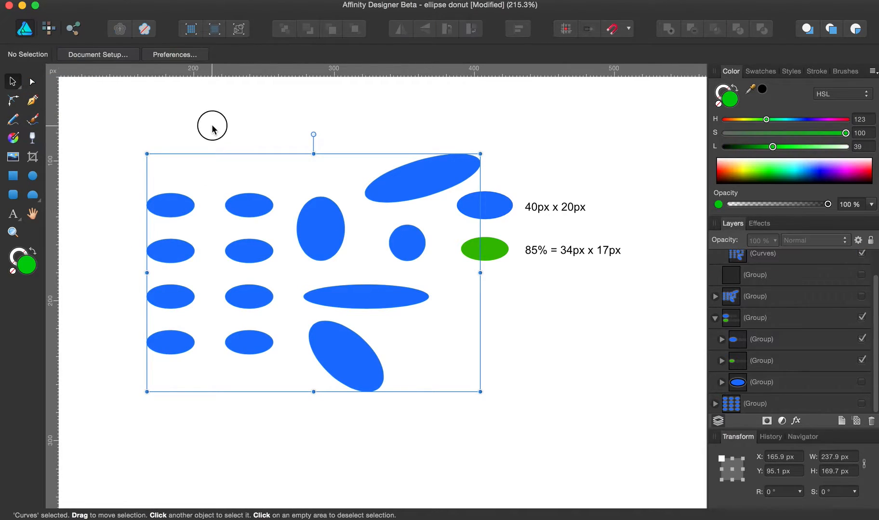
click(249, 210)
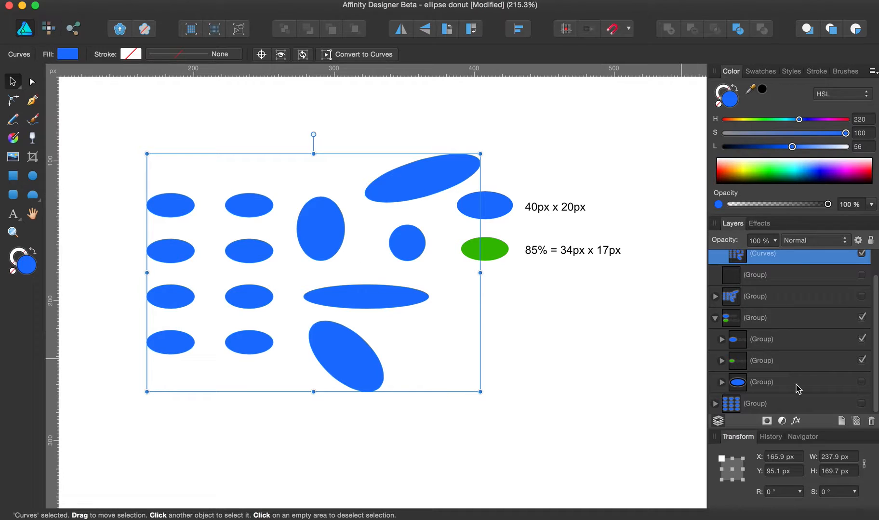
scroll(799, 355, up, 2)
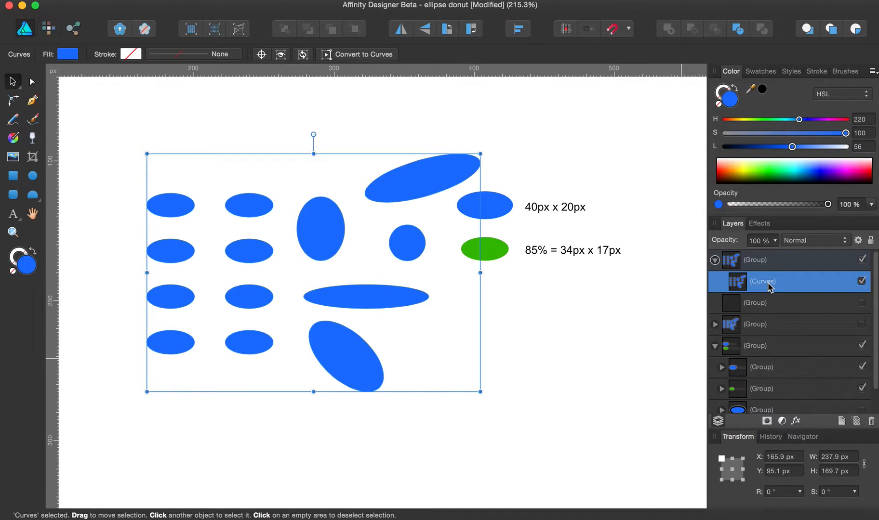
click(737, 30)
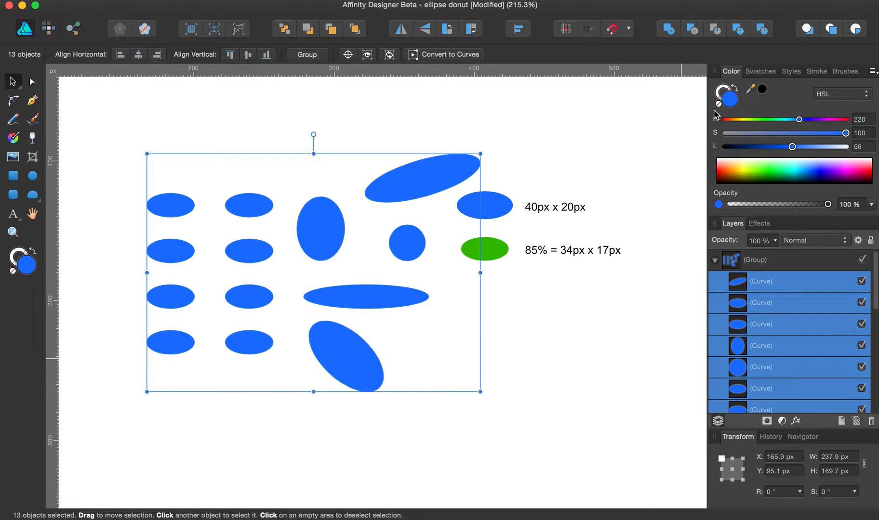
- Check the size of the top ellipse in the second column and hide the size-labelled reference group
click(252, 197)
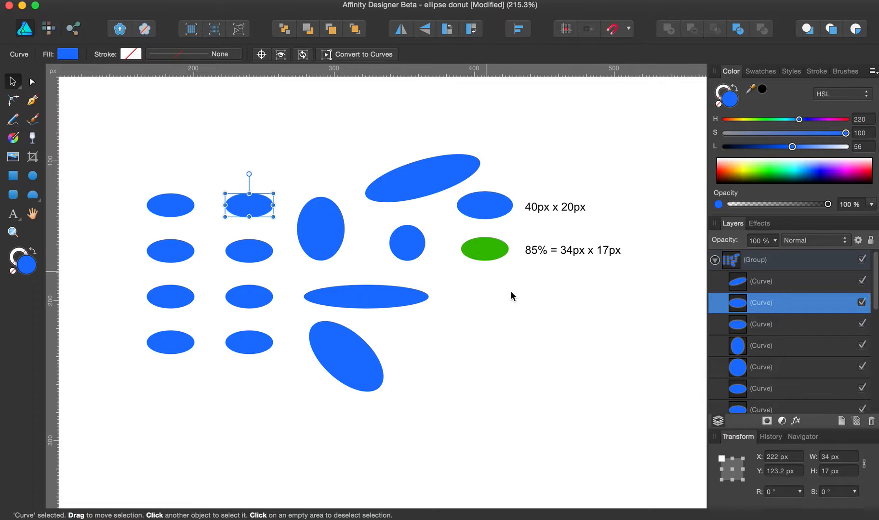
scroll(730, 337, down, 10)
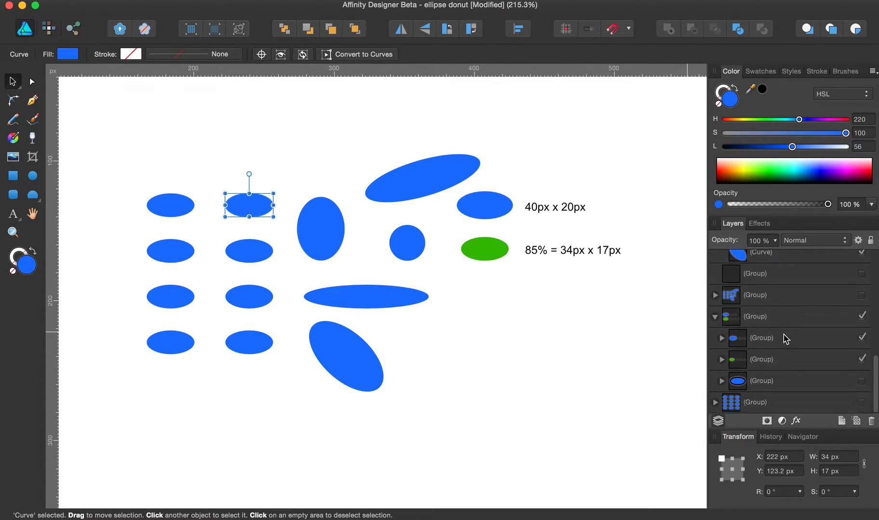
click(861, 318)
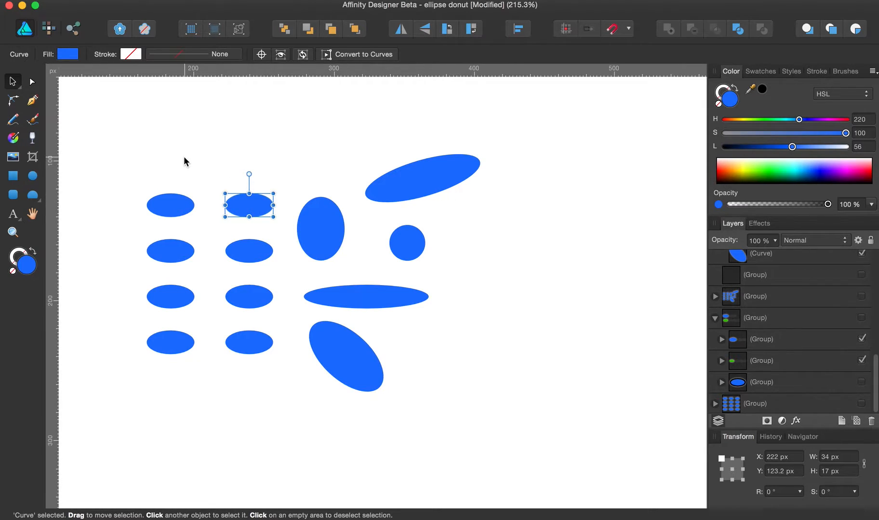
- Give all the separated blue ellipses a black stroke 6 pt wide
drag(124, 143, 521, 414)
click(725, 90)
click(763, 92)
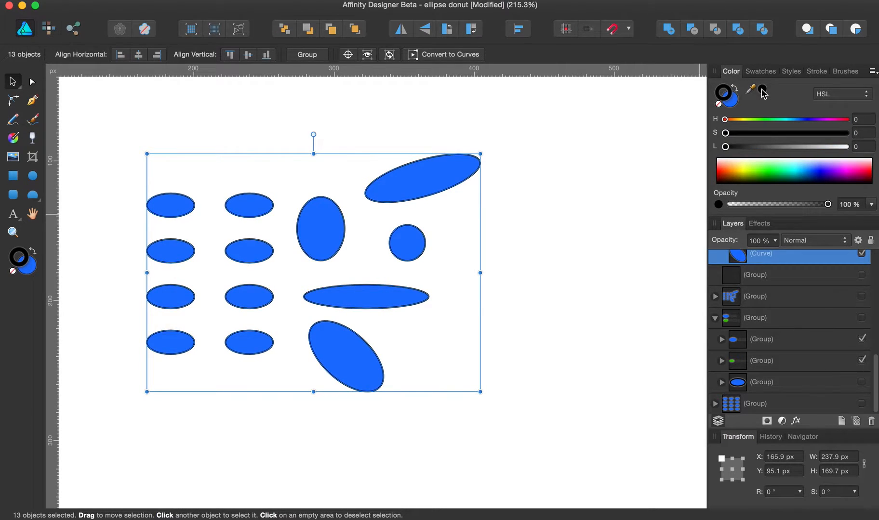
click(819, 72)
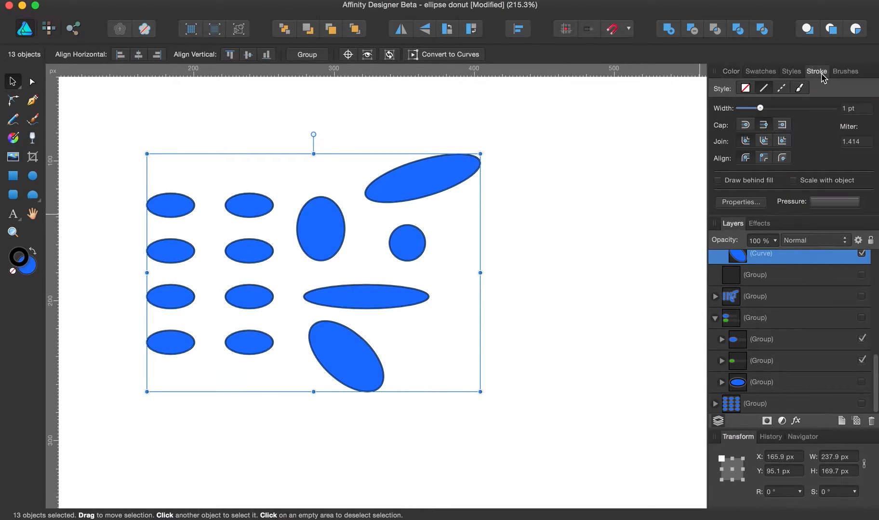
drag(760, 108, 771, 111)
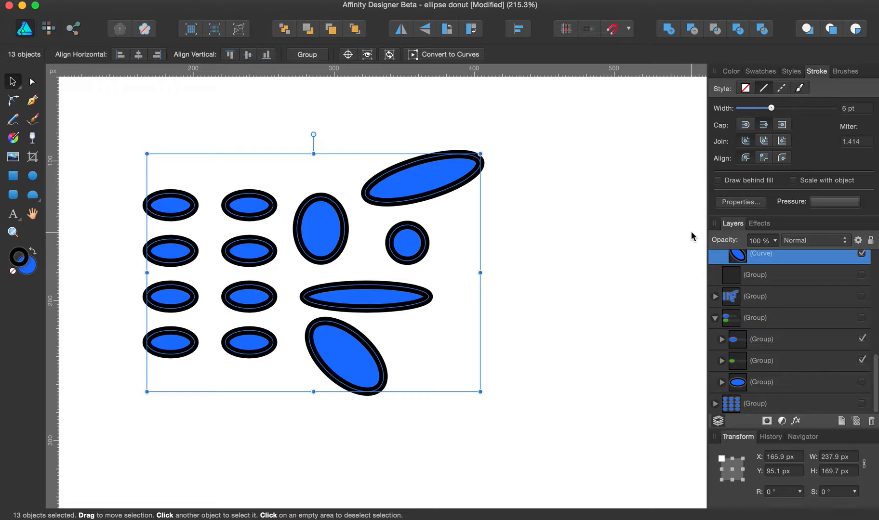
- Scale the stroke width of all the ellipses with the expression *=85% and select their group
click(860, 108)
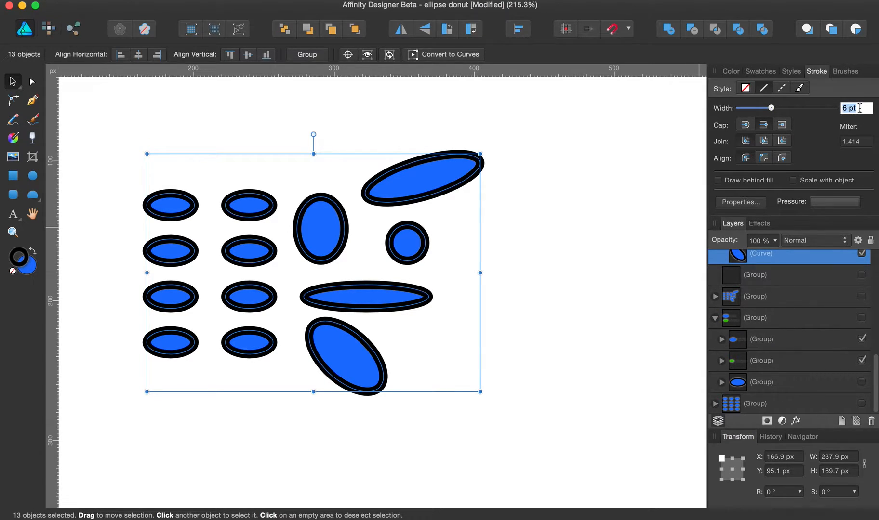
text(*)
text(=85%)
key(Return)
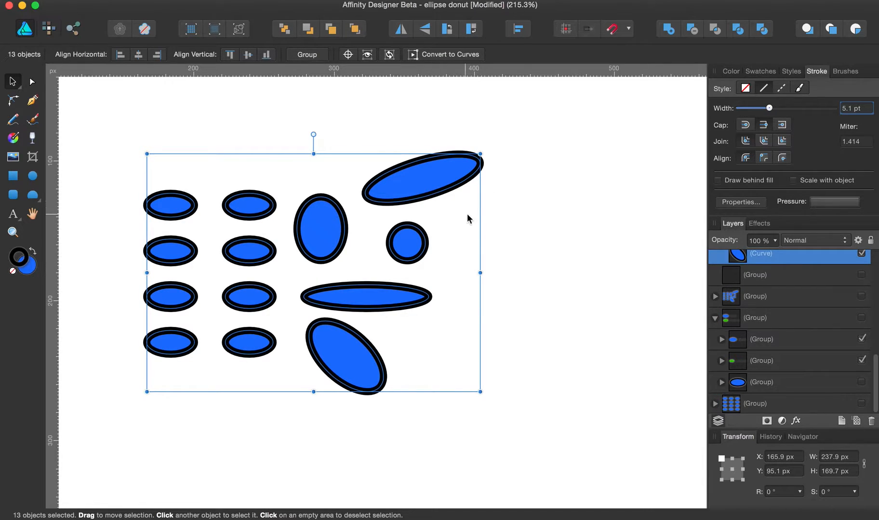
click(551, 212)
click(326, 241)
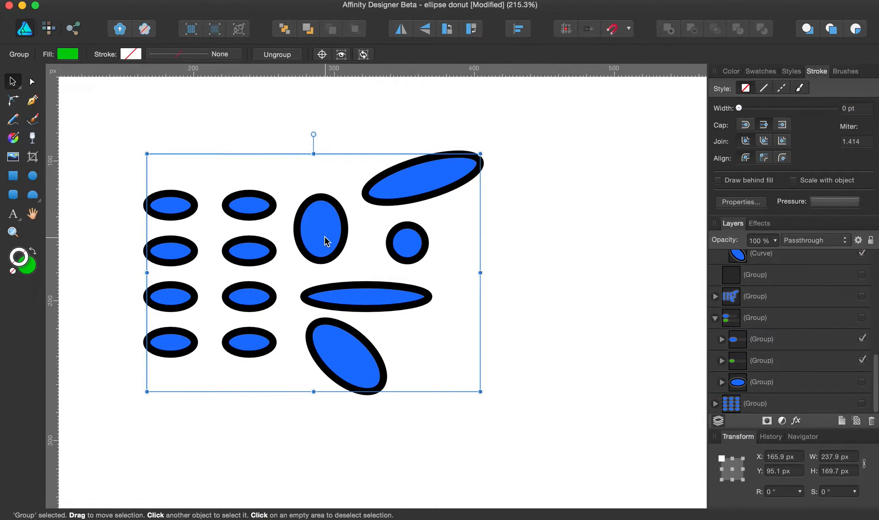
- Check the size and stroke width of the upright ellipse and the top ellipse in the second column, and clear the selection
double_click(326, 241)
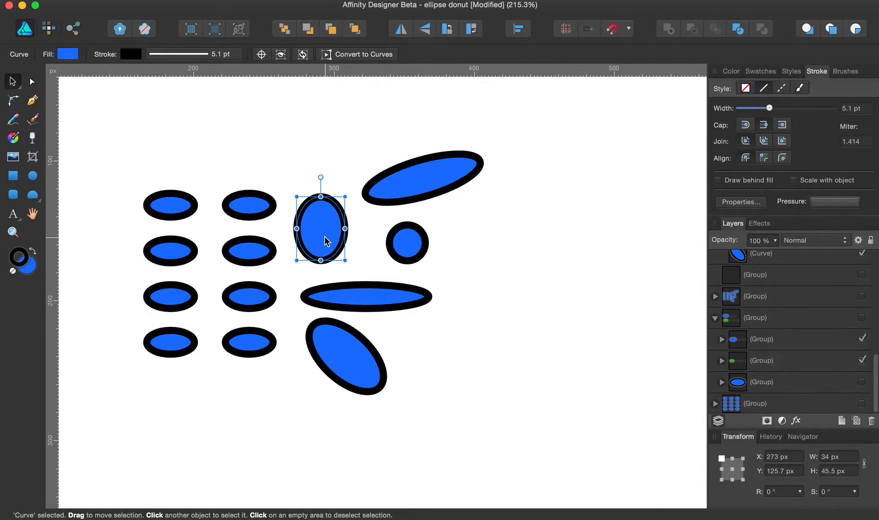
click(253, 214)
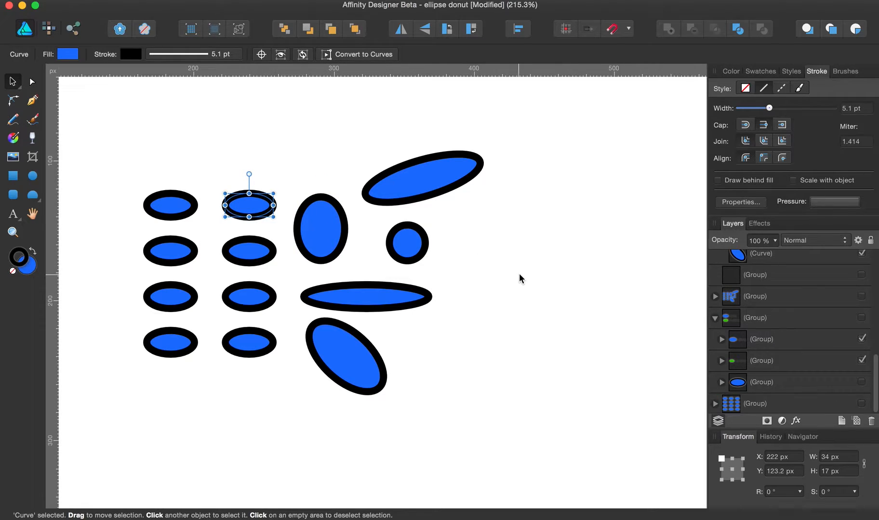
click(553, 288)
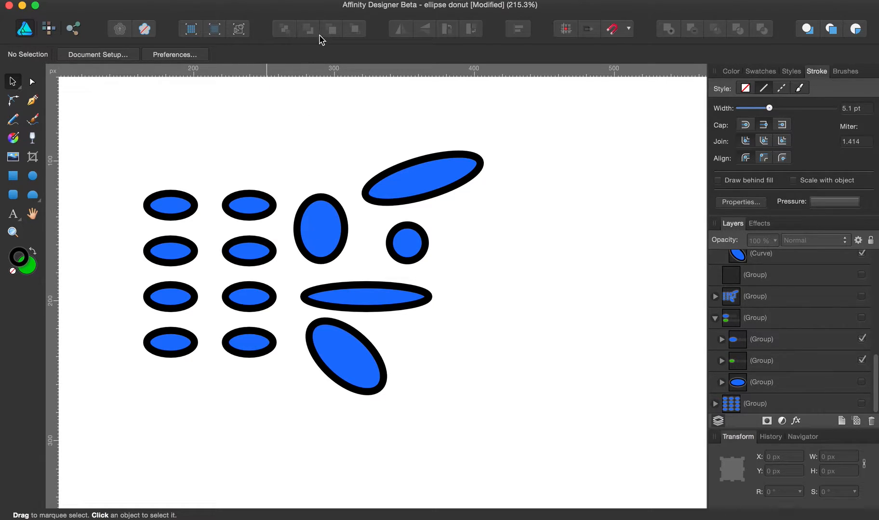
click(33, 196)
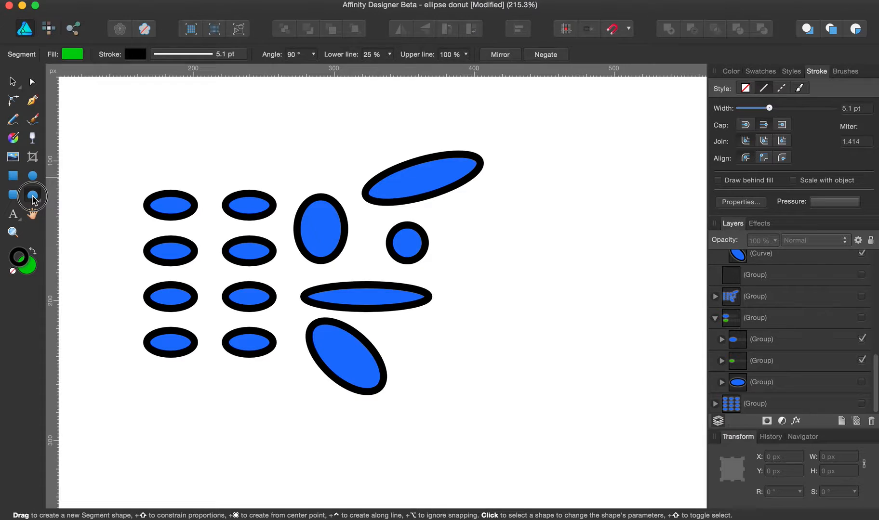
click(34, 197)
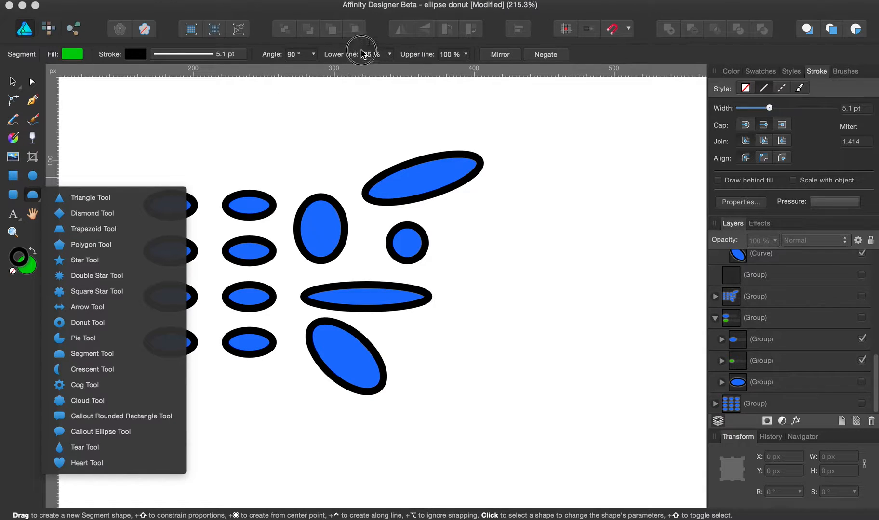
click(356, 64)
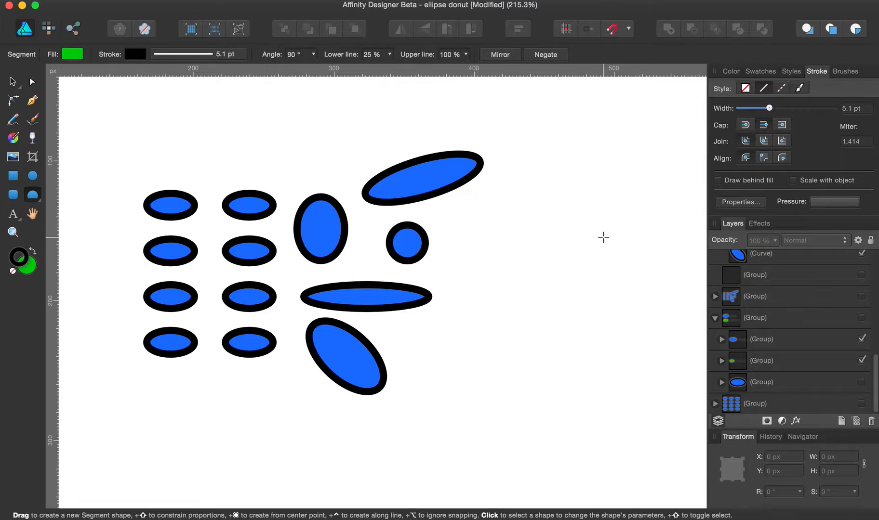